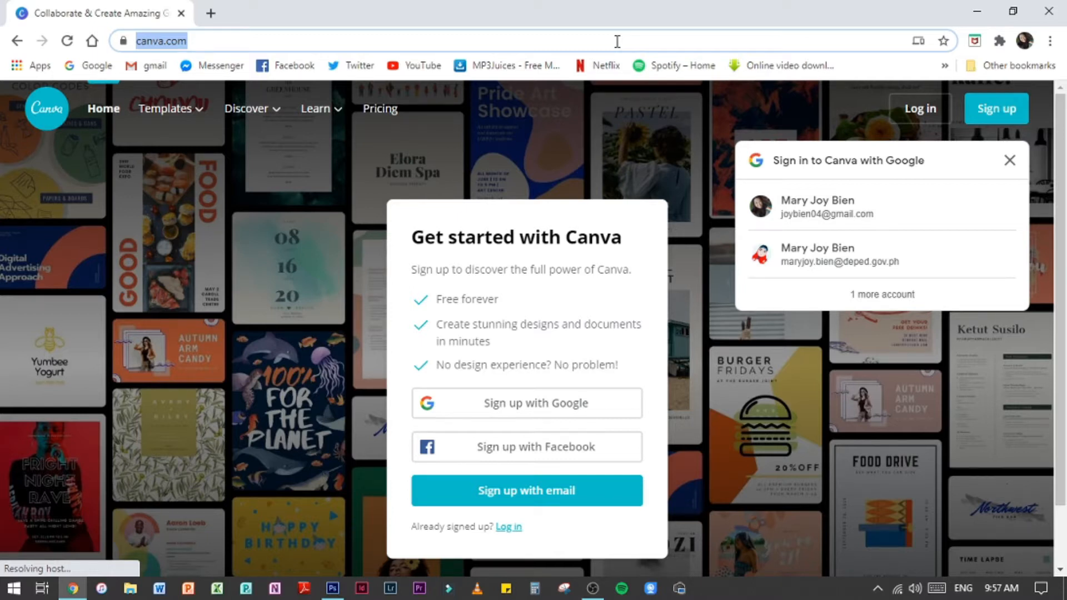
Open canva.com and sign in with the school Google account.
text(canva)
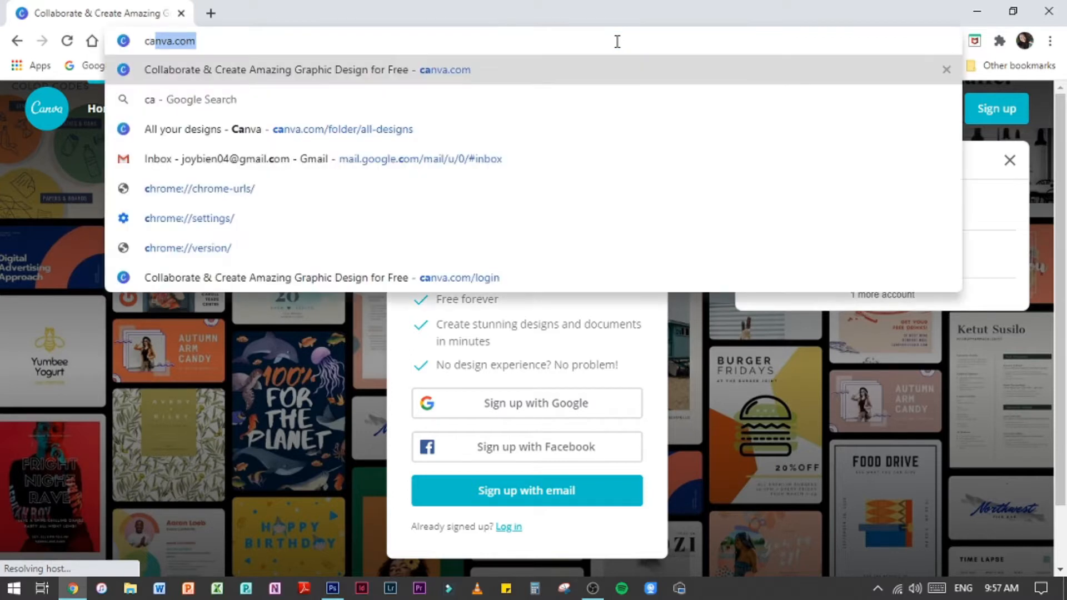
key(Return)
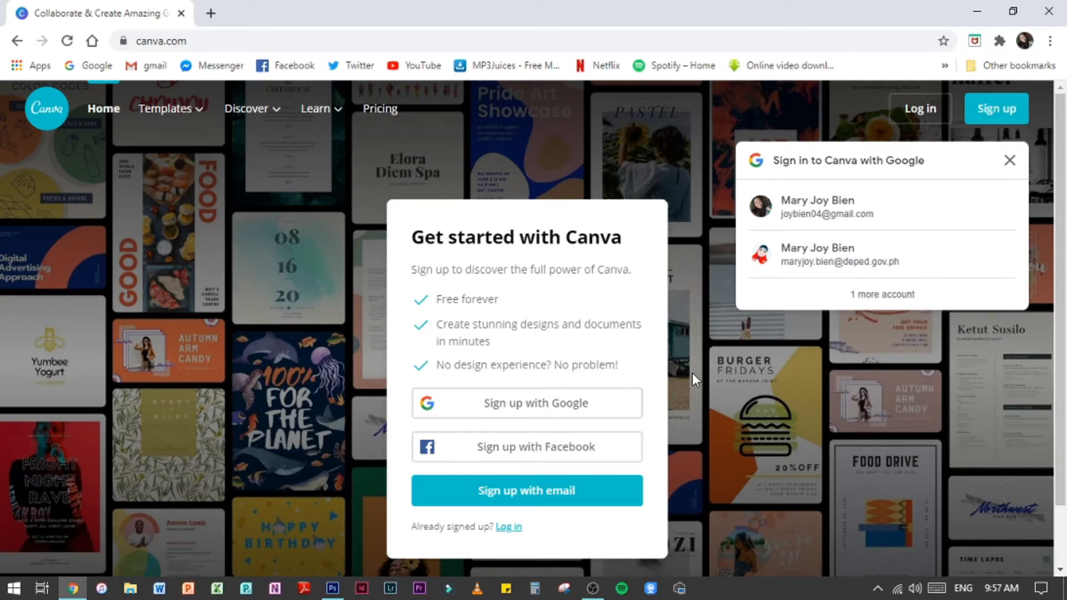
click(878, 220)
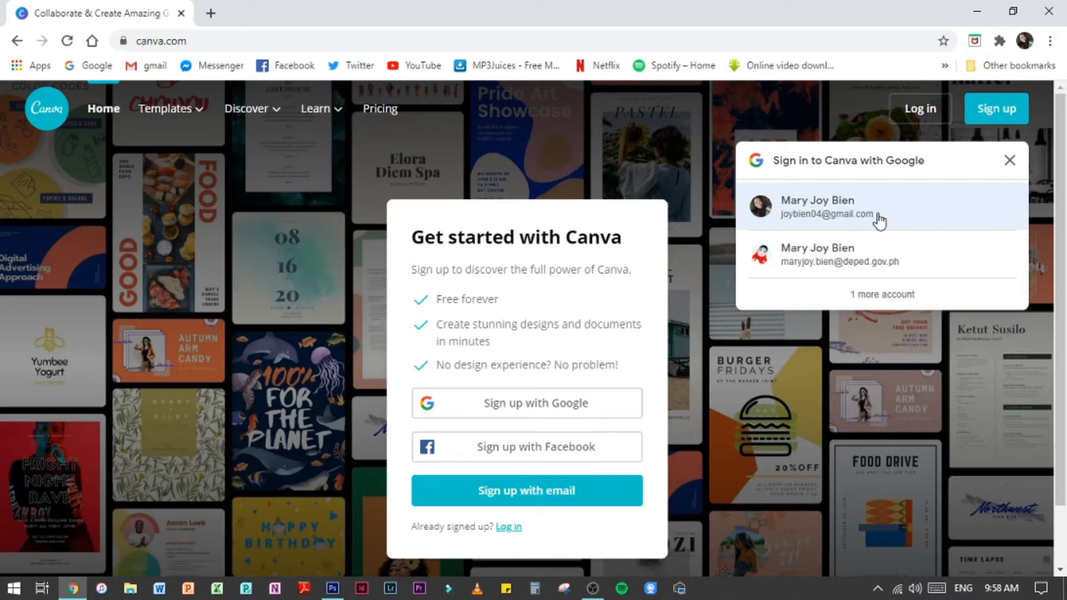
click(844, 265)
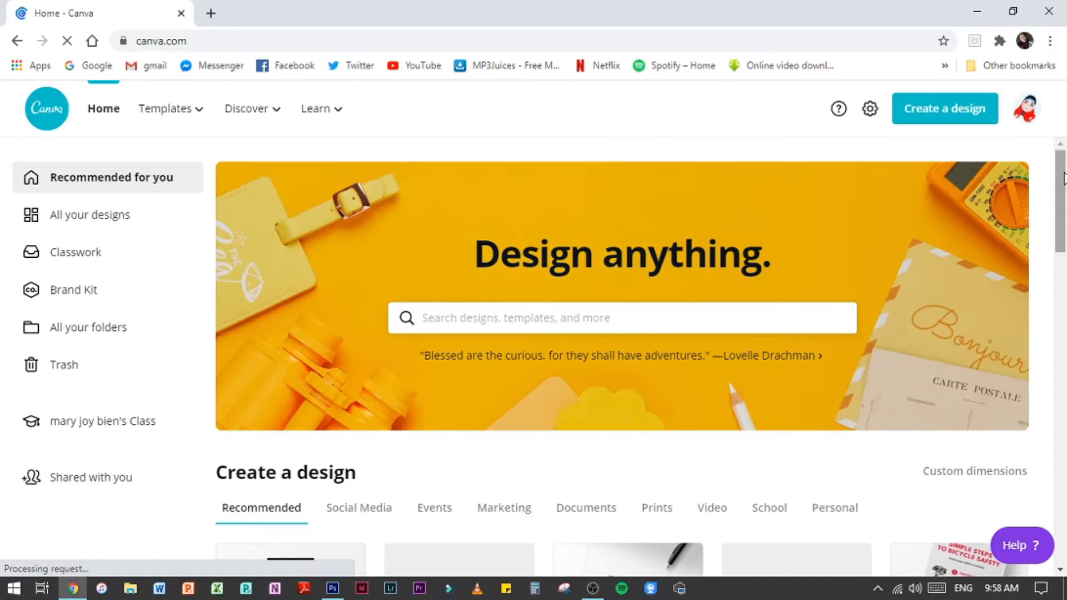
Open the Facebook Post category in the social media templates.
mouse_move(1060, 180)
mouse_down()
mouse_move(1064, 414)
mouse_move(1064, 179)
mouse_up()
mouse_move(193, 117)
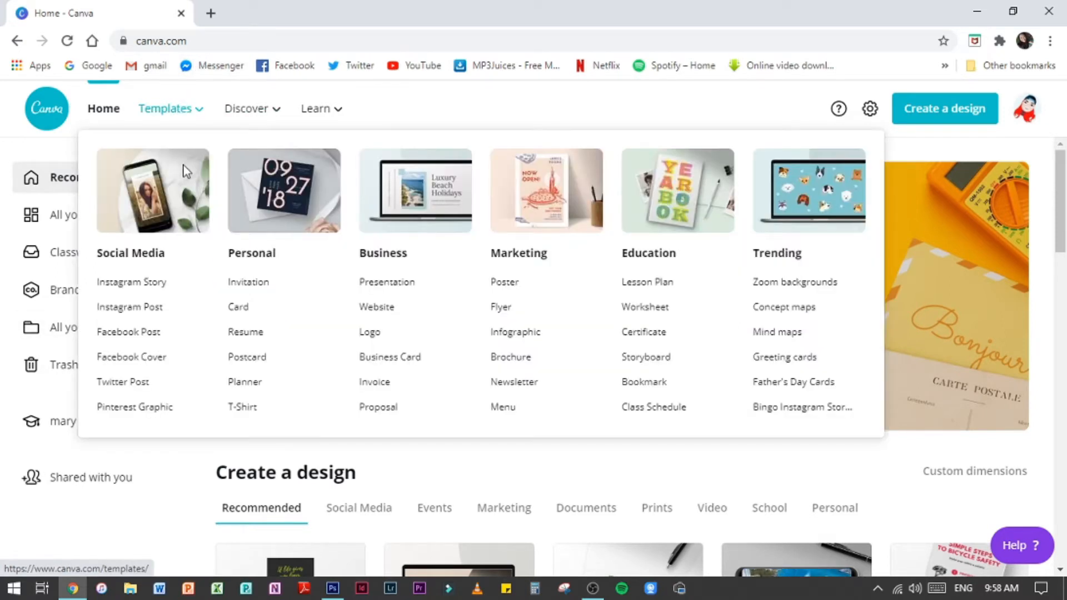
click(147, 343)
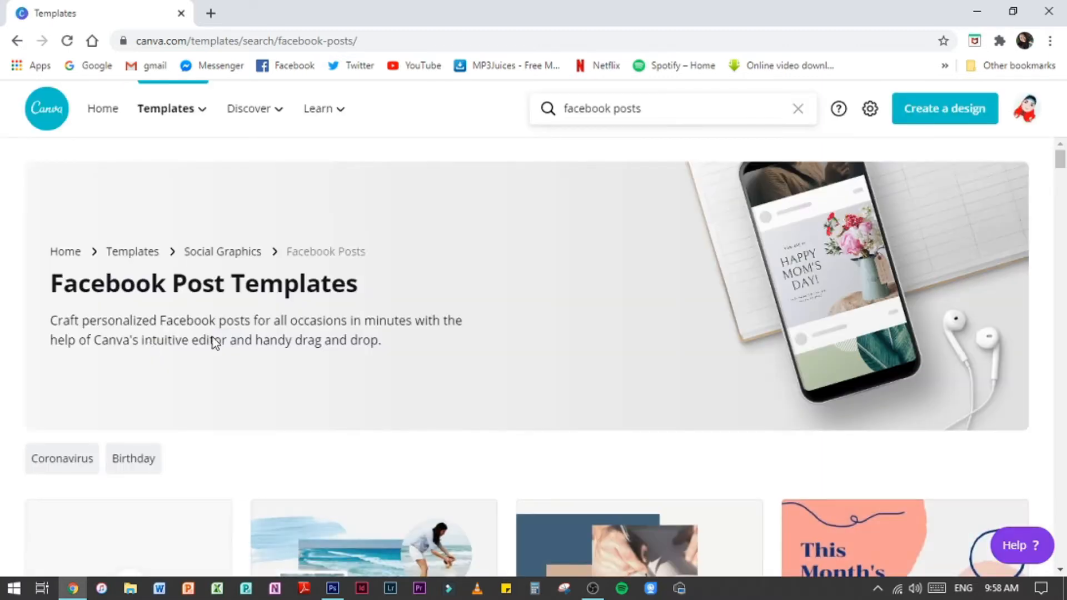
Browse through the available Facebook Post template designs and return to the start of the list.
scroll(601, 332, down, 7)
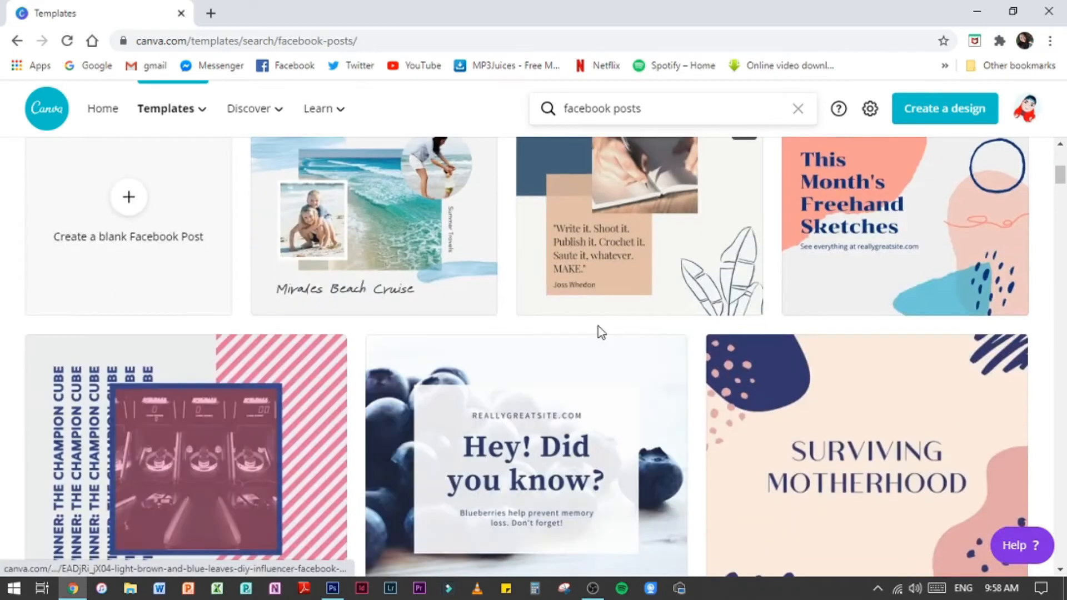
scroll(590, 347, down, 12)
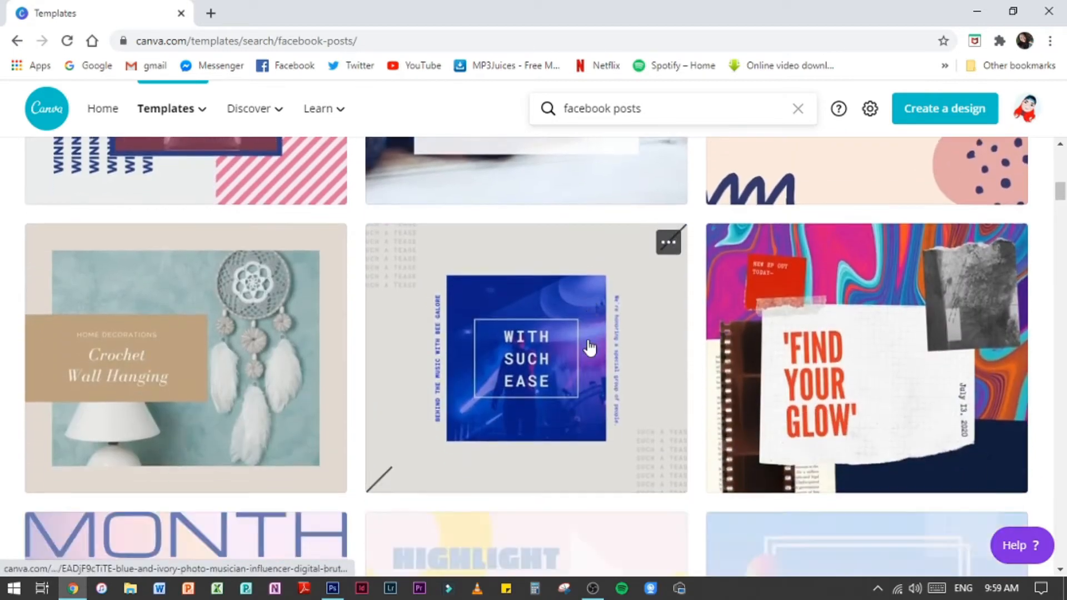
scroll(590, 347, down, 10)
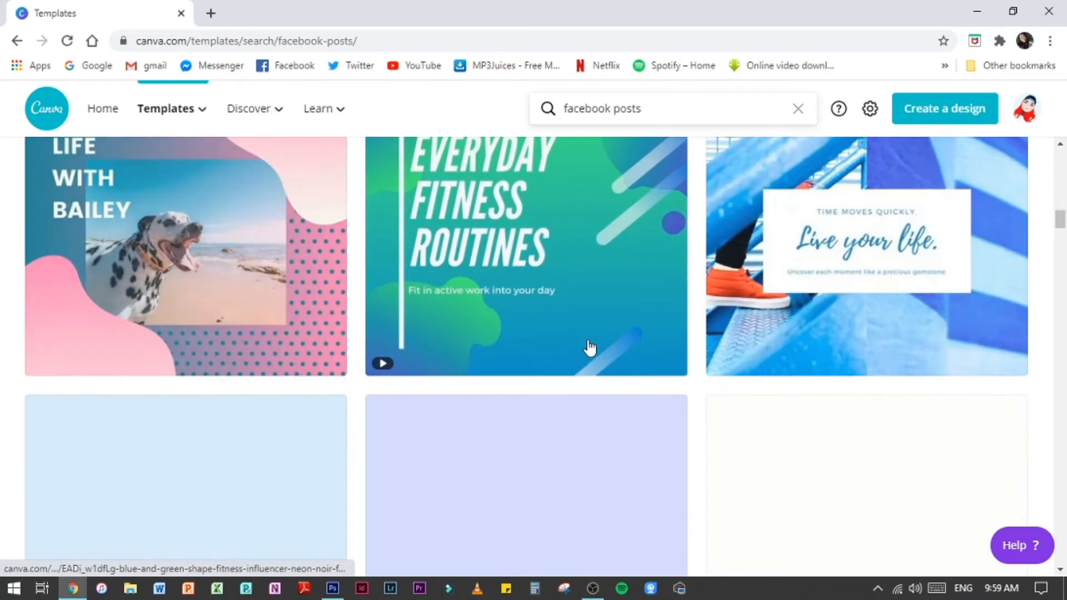
scroll(590, 348, down, 10)
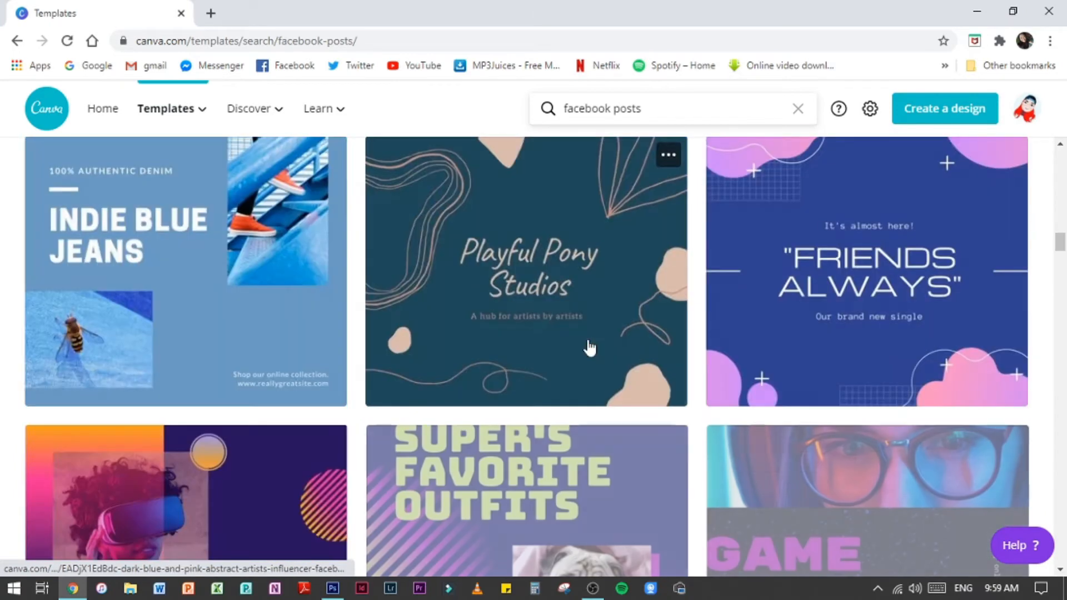
scroll(1065, 280, down, 10)
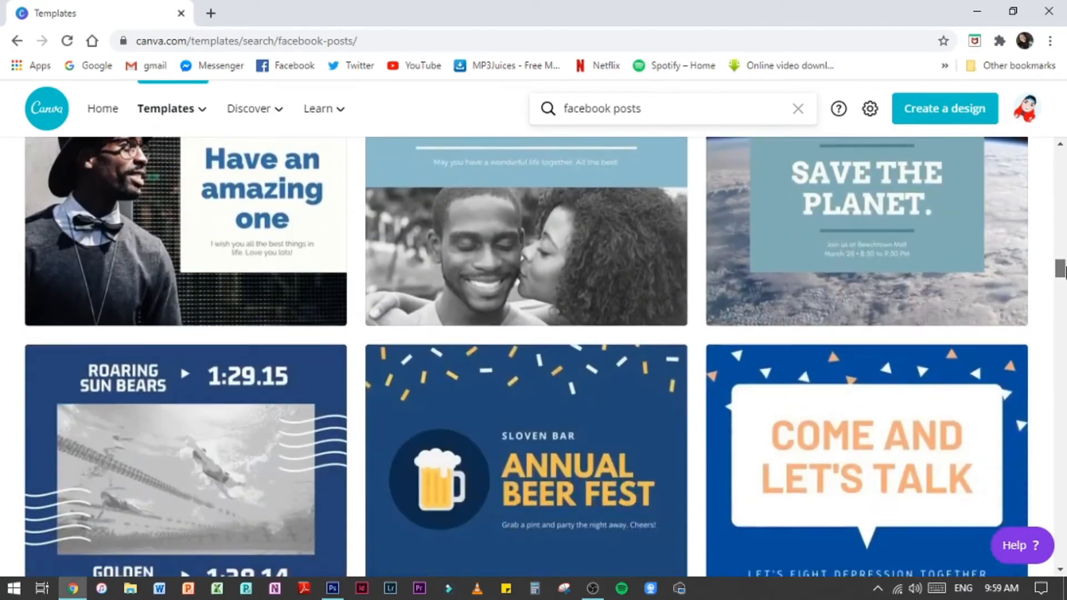
drag(1066, 267, 1065, 311)
scroll(583, 340, up, 1)
scroll(580, 350, down, 6)
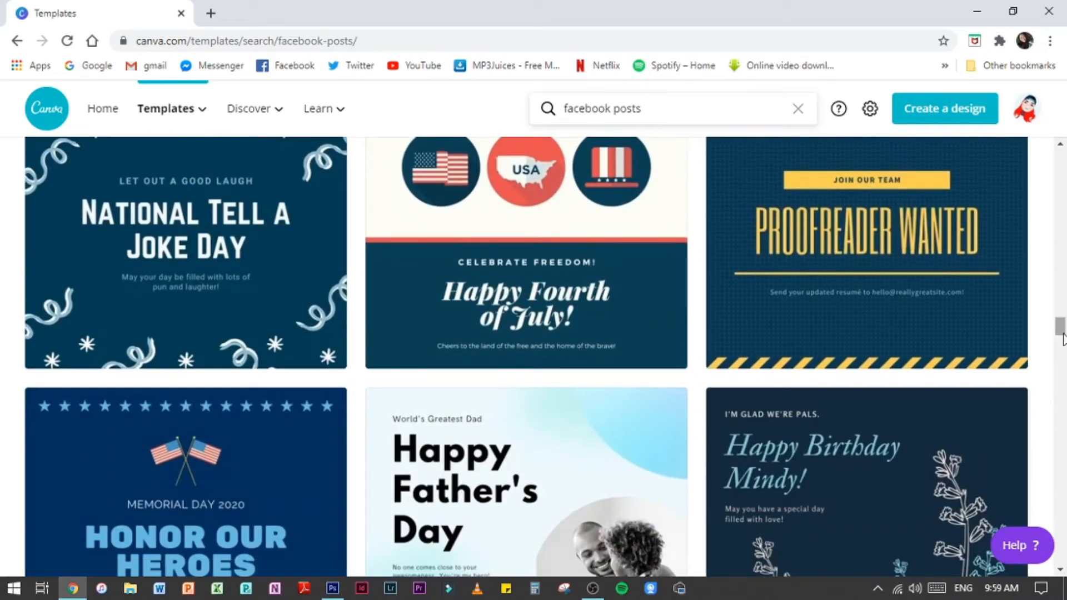
drag(1062, 336, 1063, 161)
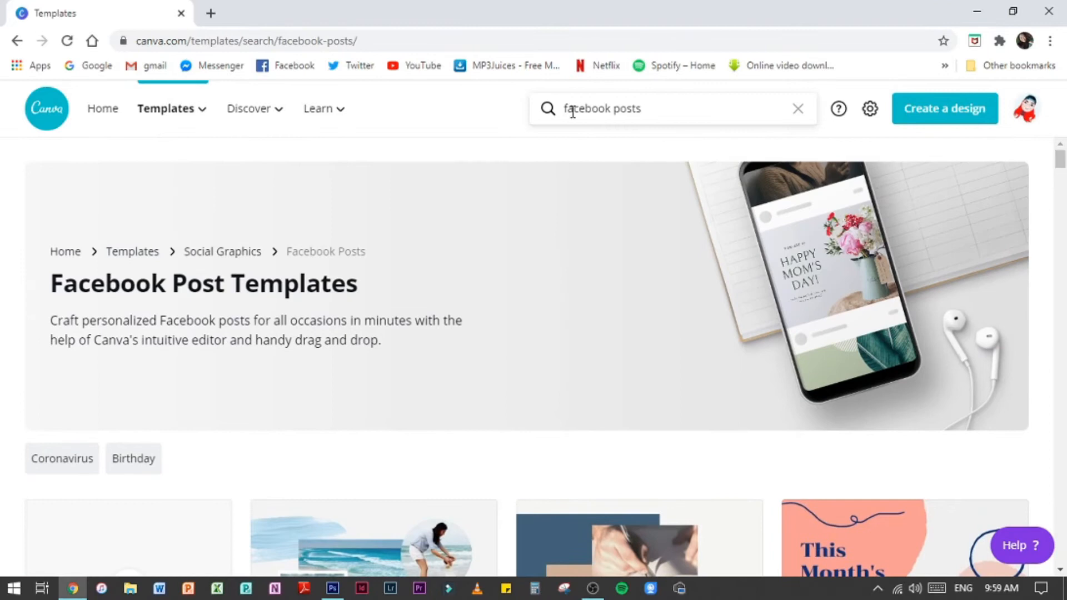
Replace the template search with "graduations" and narrow it to Graduation Announcements.
click(798, 109)
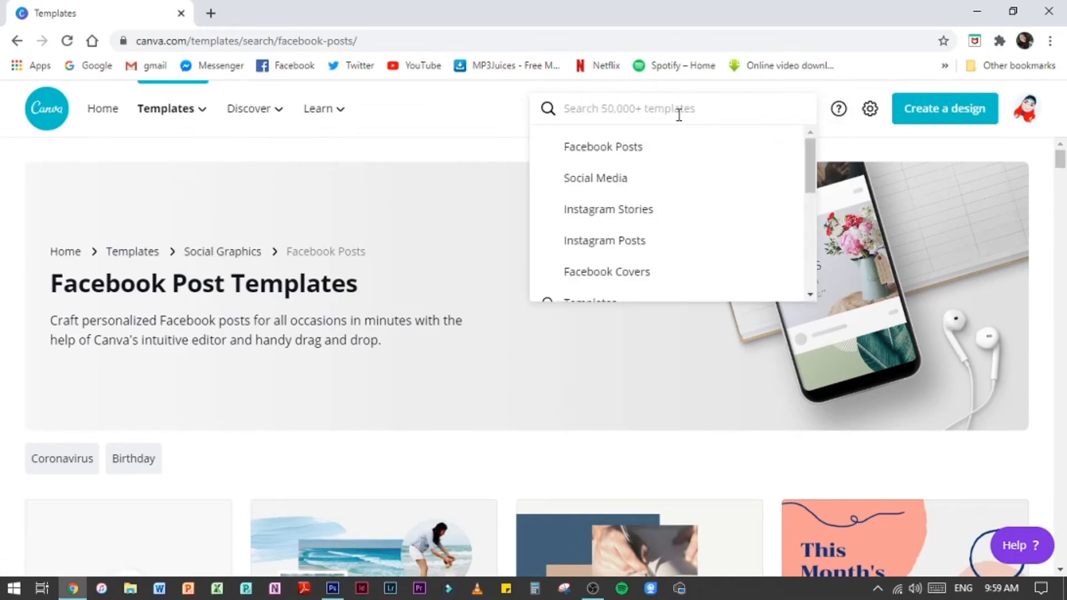
text(graduations)
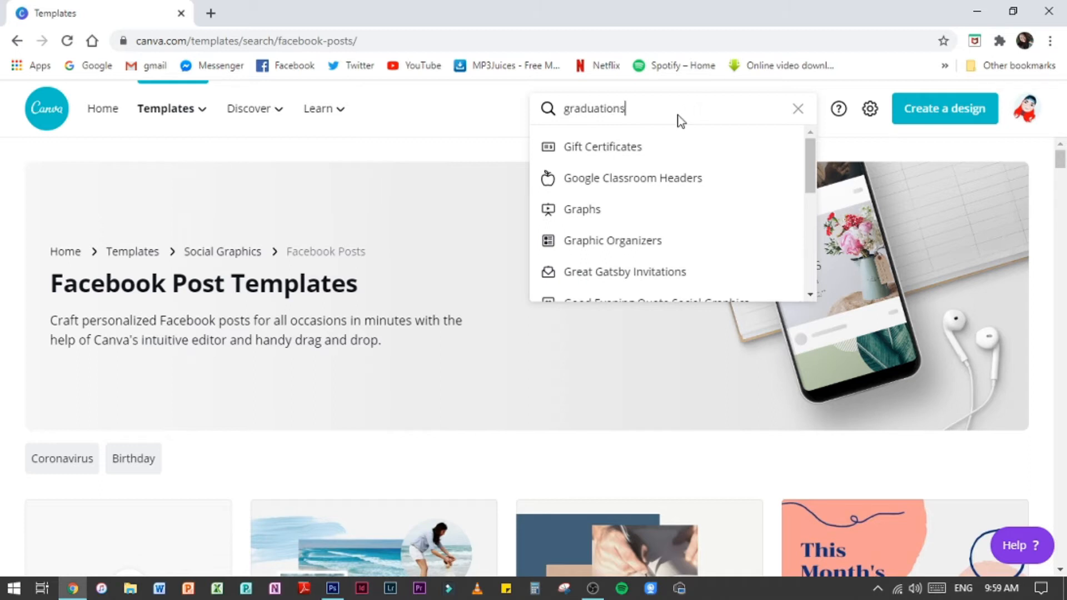
key(Return)
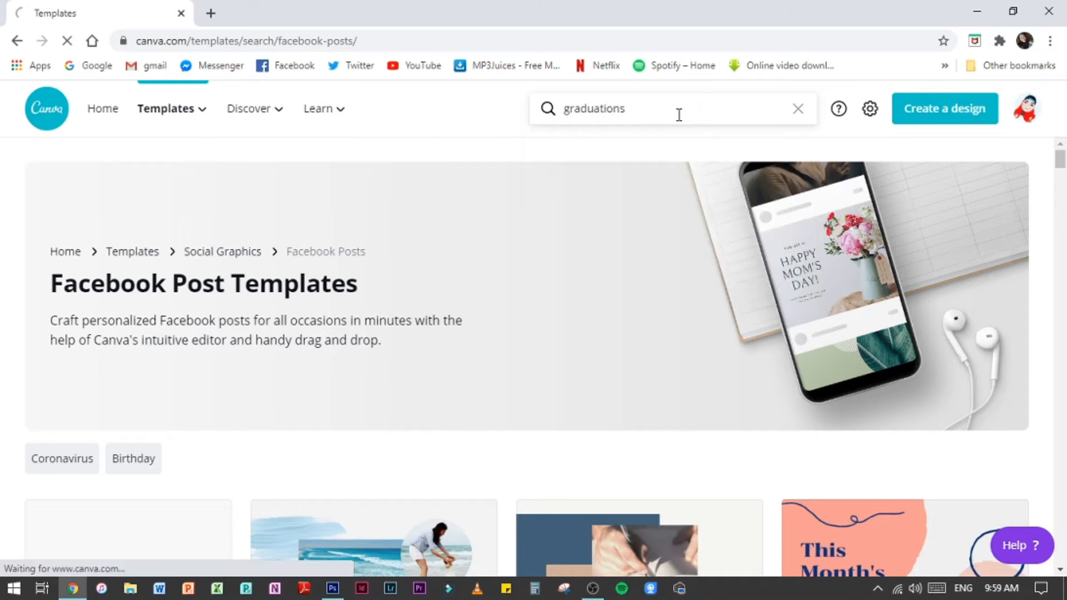
key(Down)
key(Return)
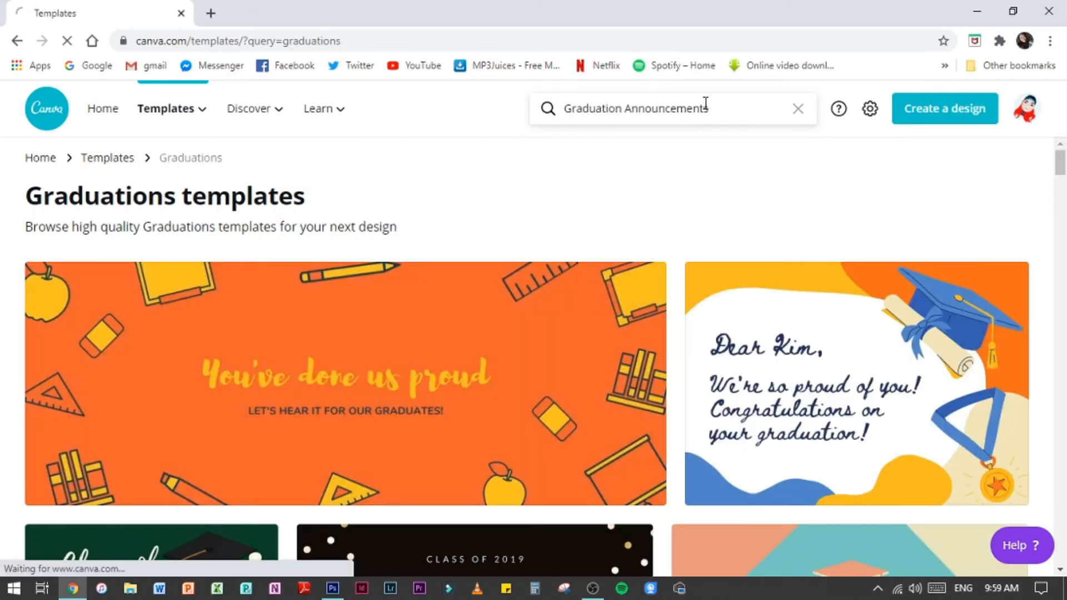
Browse the graduation announcements and open the Navy Blue Graduation Hats Graduation Announcement template for editing.
scroll(838, 216, down, 3)
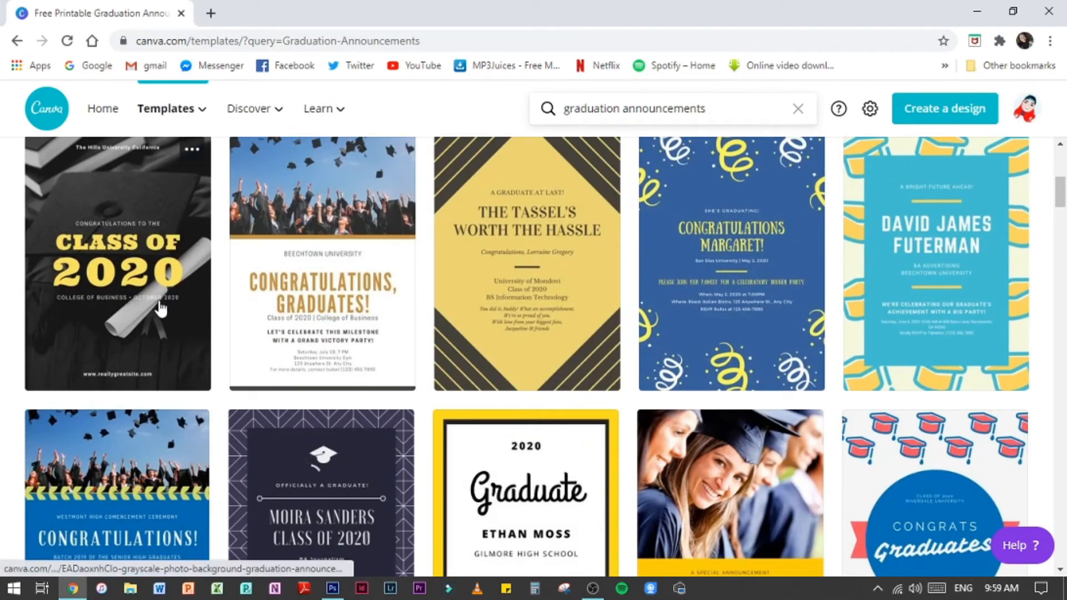
drag(1064, 199, 1065, 265)
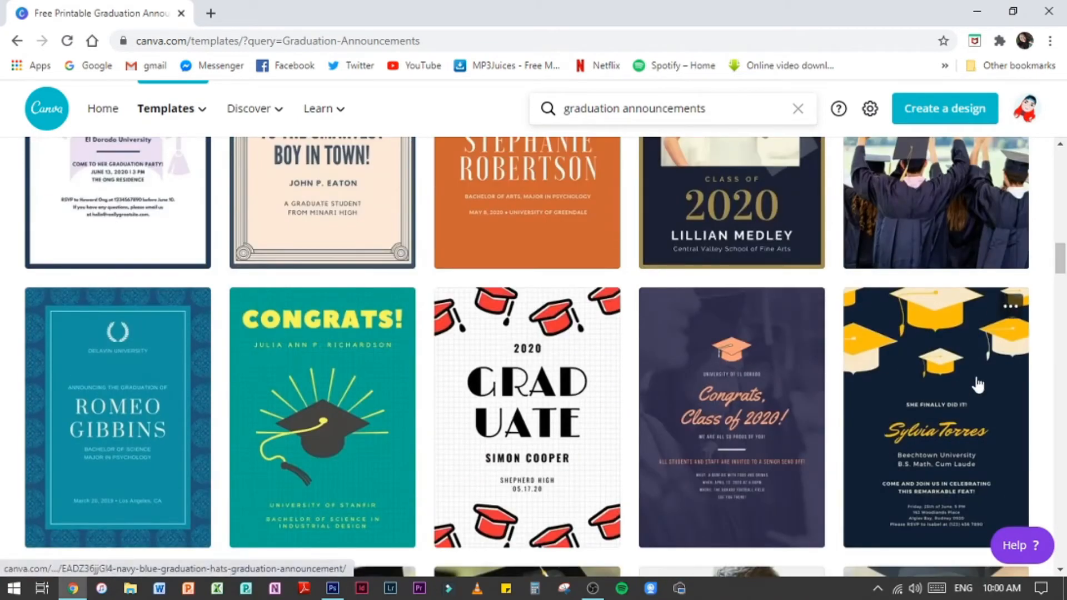
scroll(976, 381, up, 5)
scroll(974, 384, up, 14)
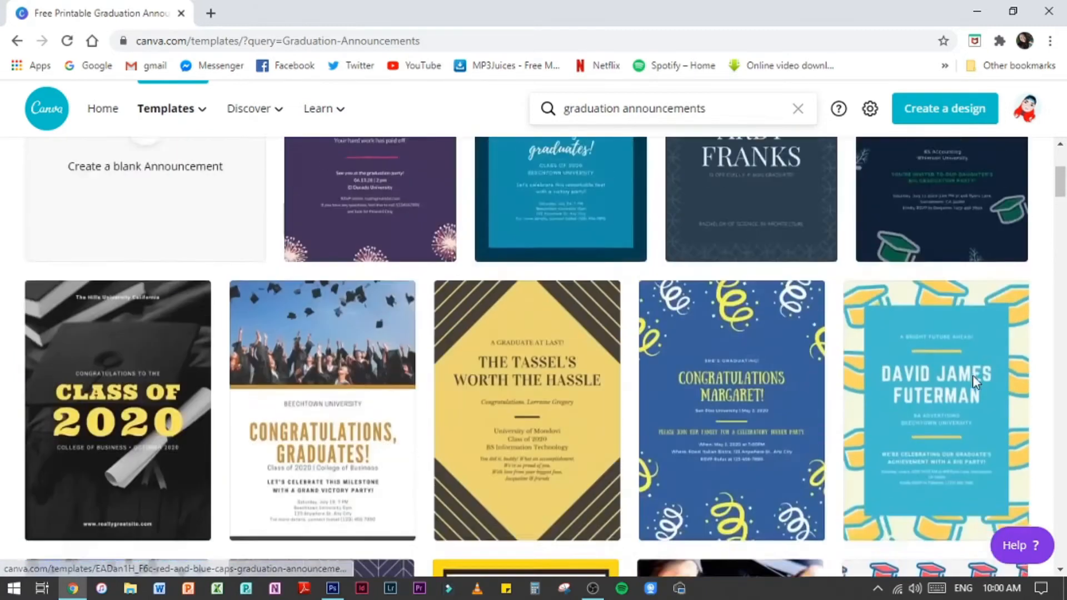
scroll(974, 383, down, 1)
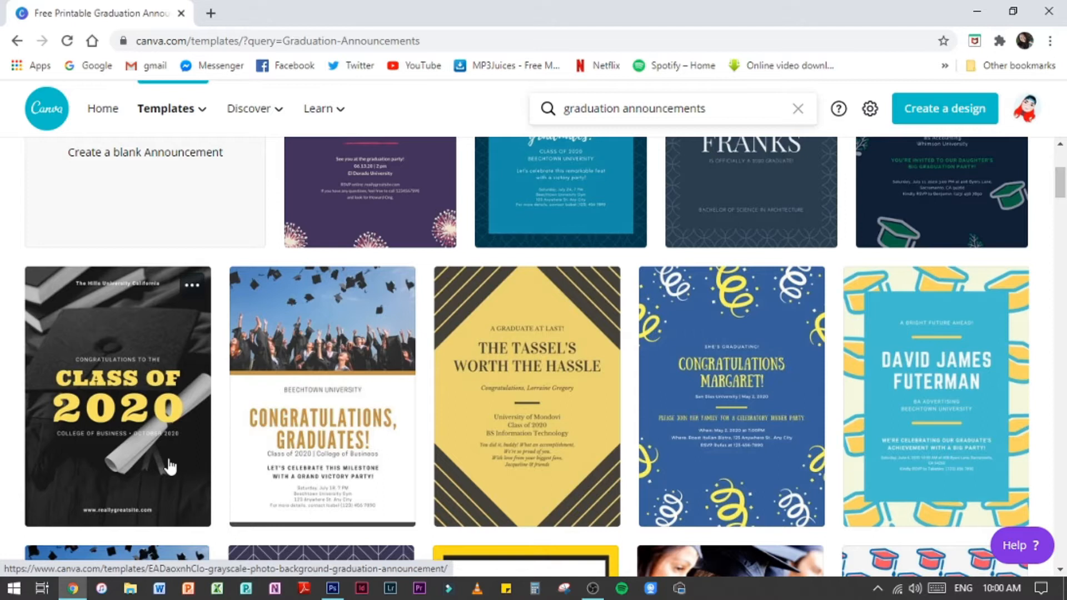
scroll(170, 466, up, 2)
scroll(929, 455, down, 10)
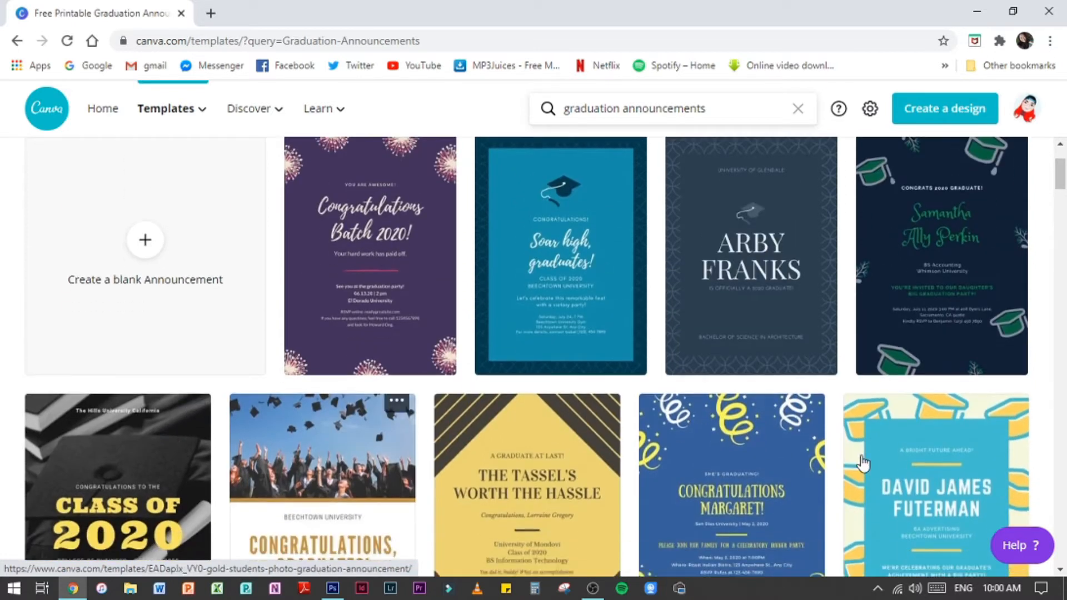
scroll(929, 455, down, 5)
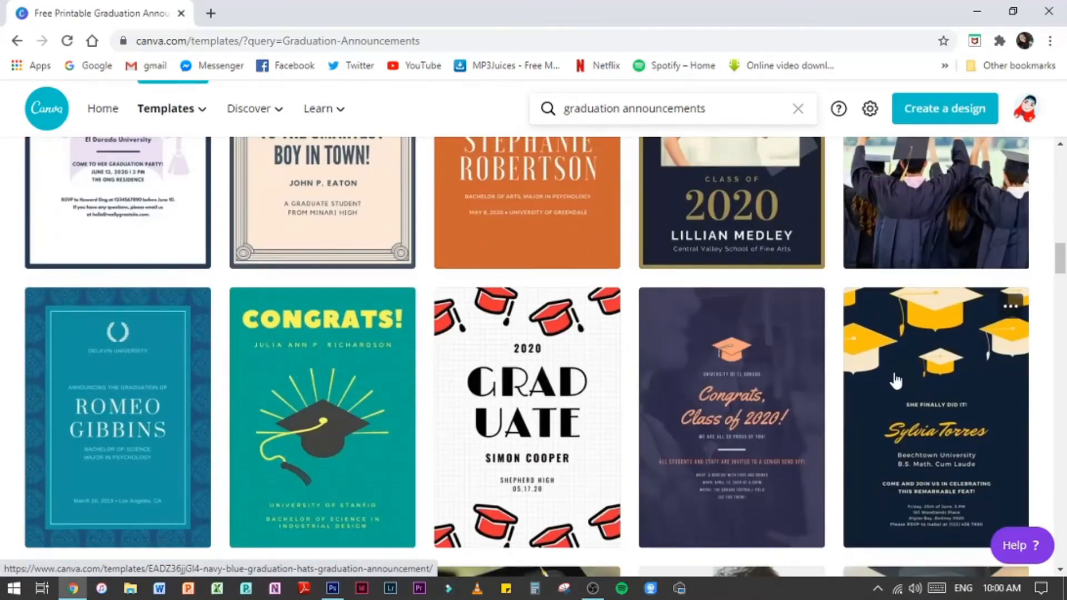
click(896, 381)
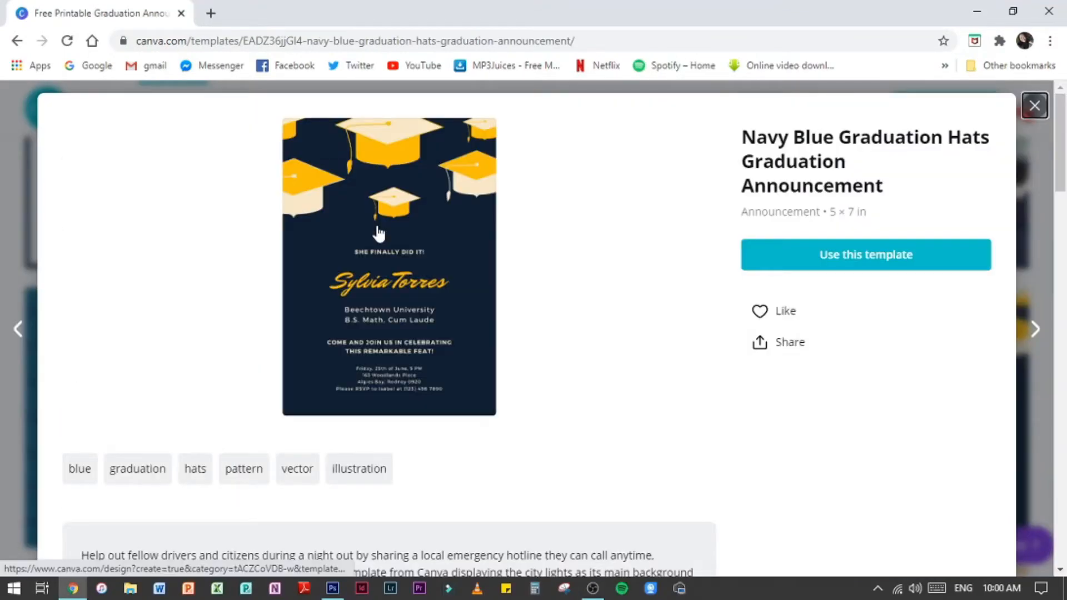
click(940, 259)
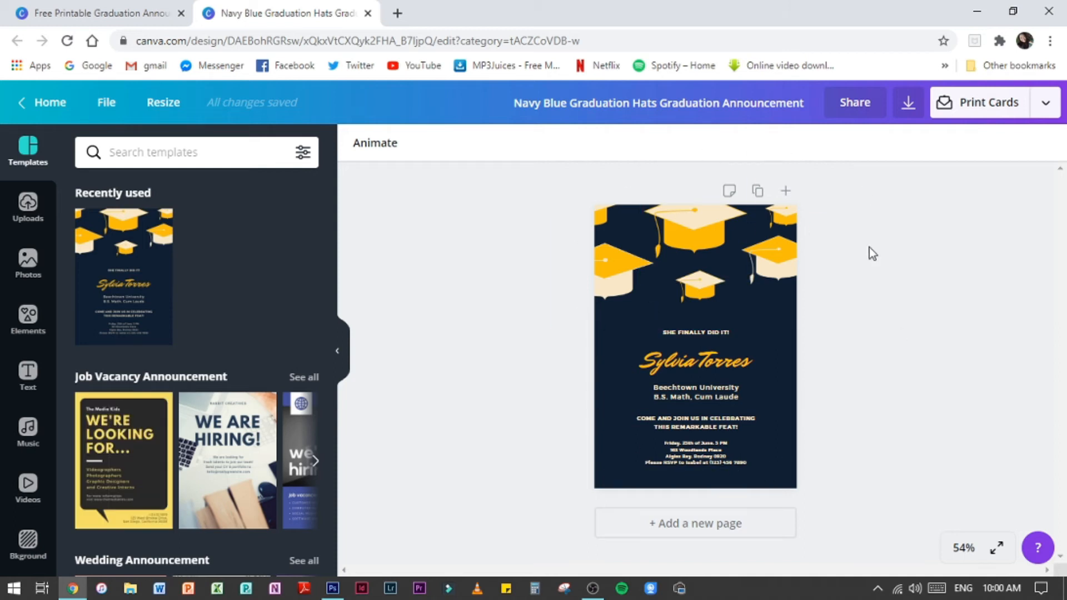
Ungroup the announcement's text blocks and check that each one can be selected separately.
click(727, 331)
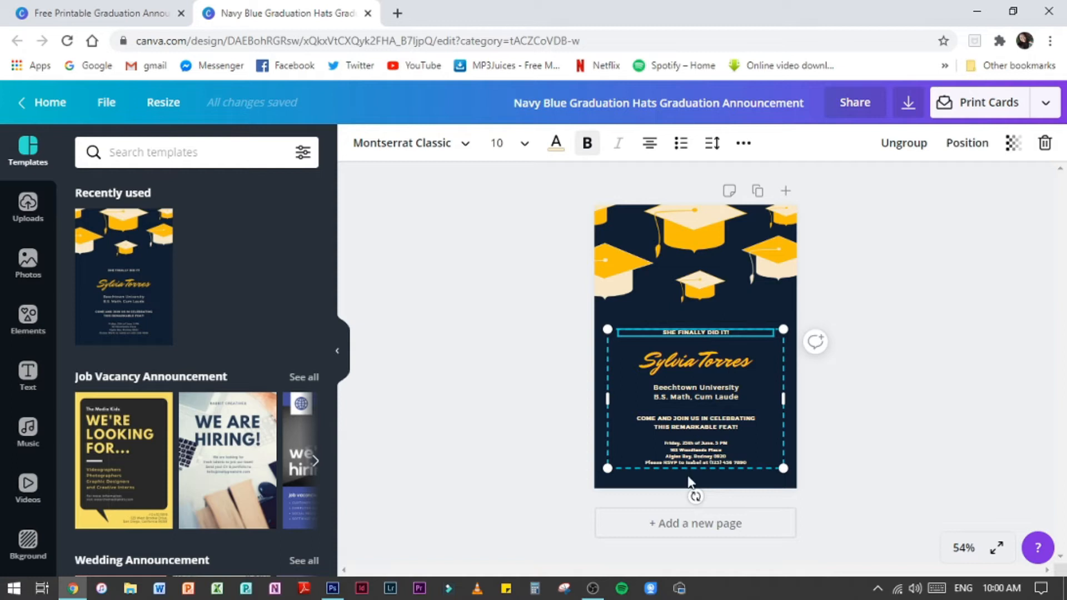
click(906, 143)
click(885, 421)
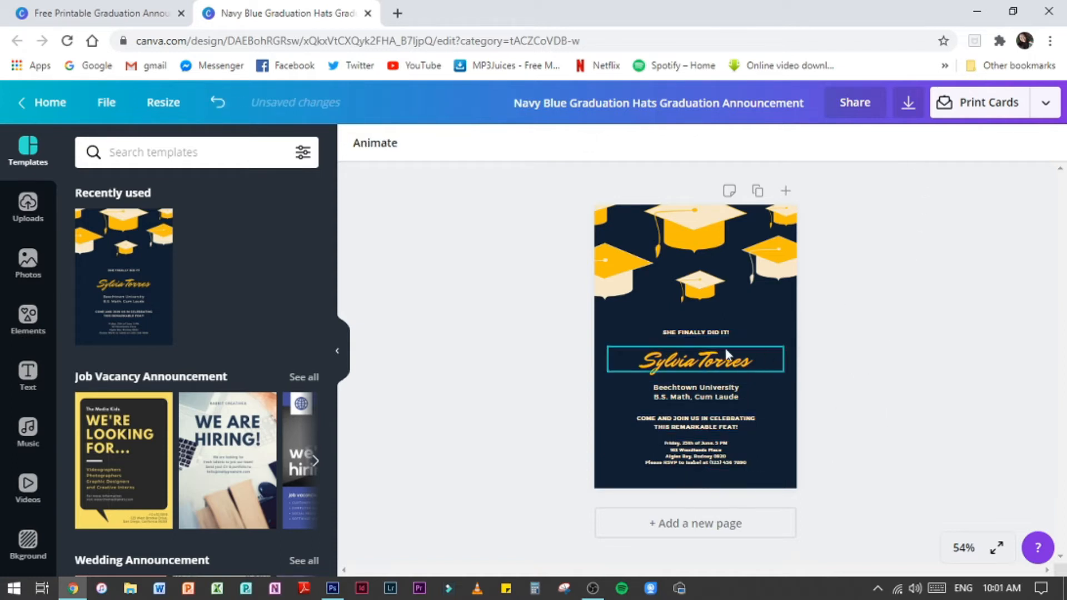
click(710, 336)
click(738, 365)
click(726, 392)
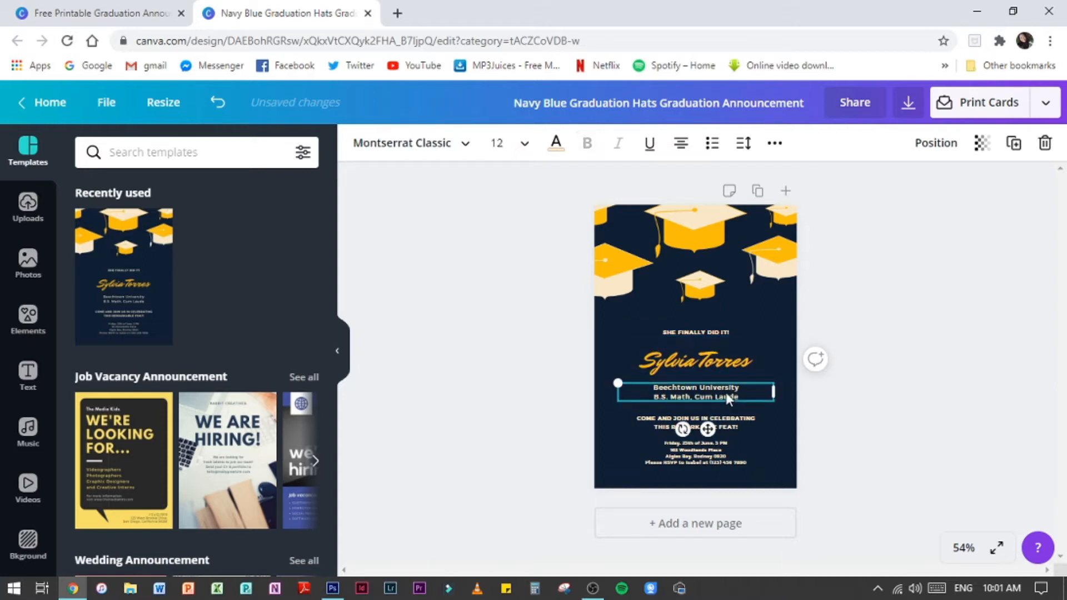
click(728, 418)
click(729, 453)
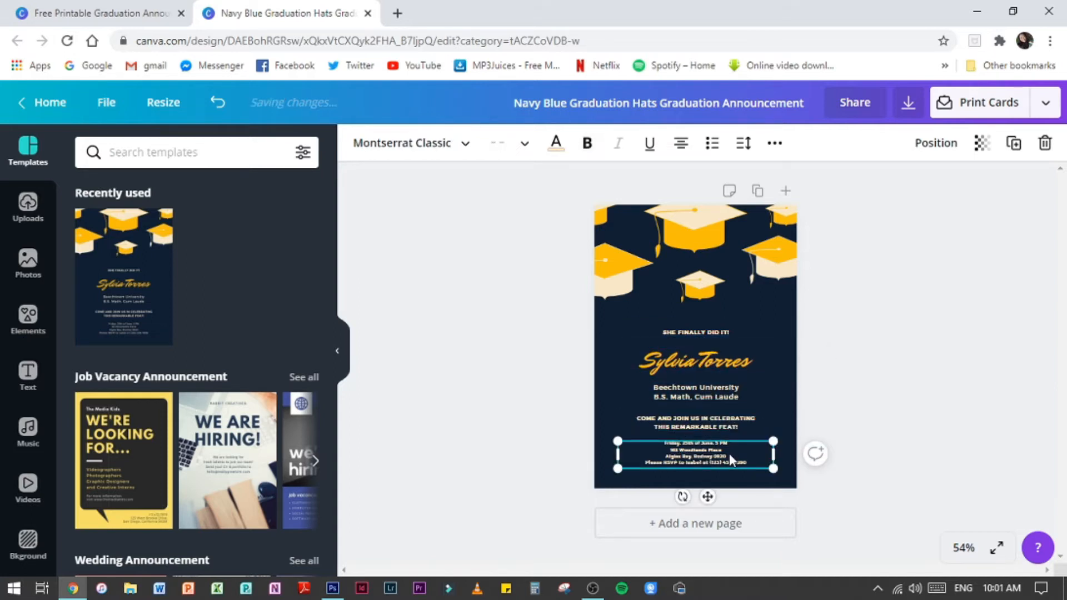
Replace the "SHE FINALLY DID IT!" line with "PILI NATIONAL HIGH SCHOOL".
click(719, 335)
text(PI)
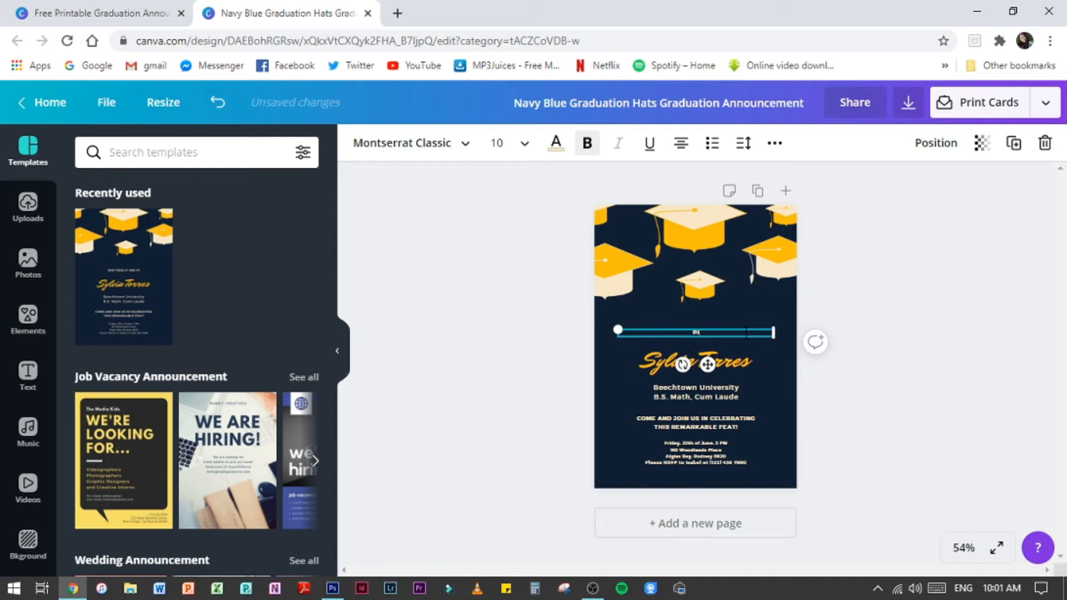
text(LI NATIONAL HIGH SCHOOL)
Replace the graduate's name in the large script title with "Virtual Graduation".
click(722, 361)
drag(644, 361, 757, 361)
text(VIRTU)
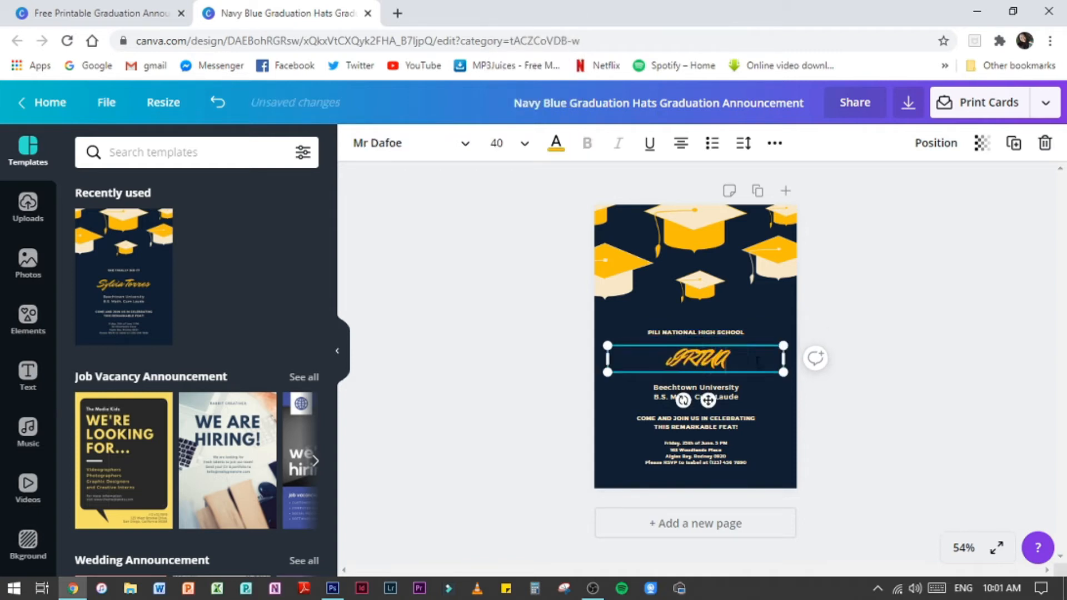
key(ctrl+a)
key(Caps_Lock)
text(Virtual Graduation)
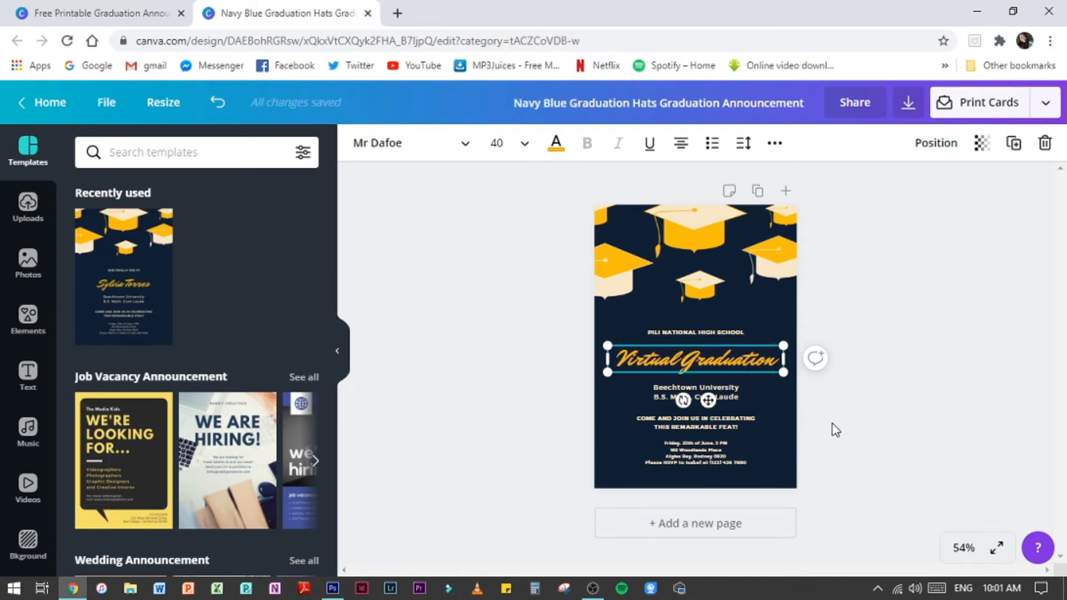
Move the "Virtual Graduation" title slightly up, closer to the school name line.
double_click(696, 391)
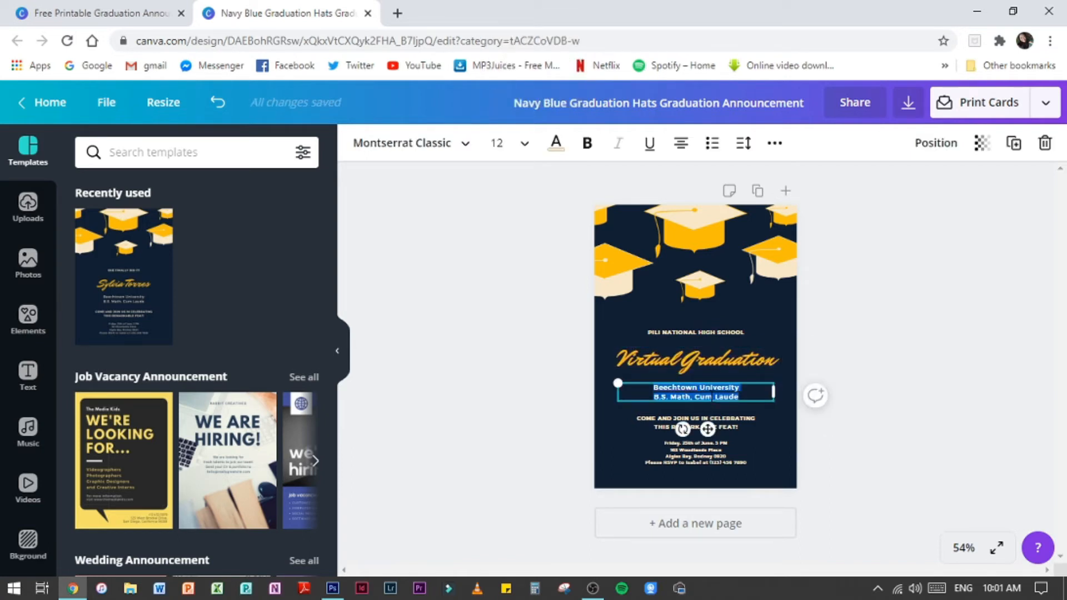
click(952, 375)
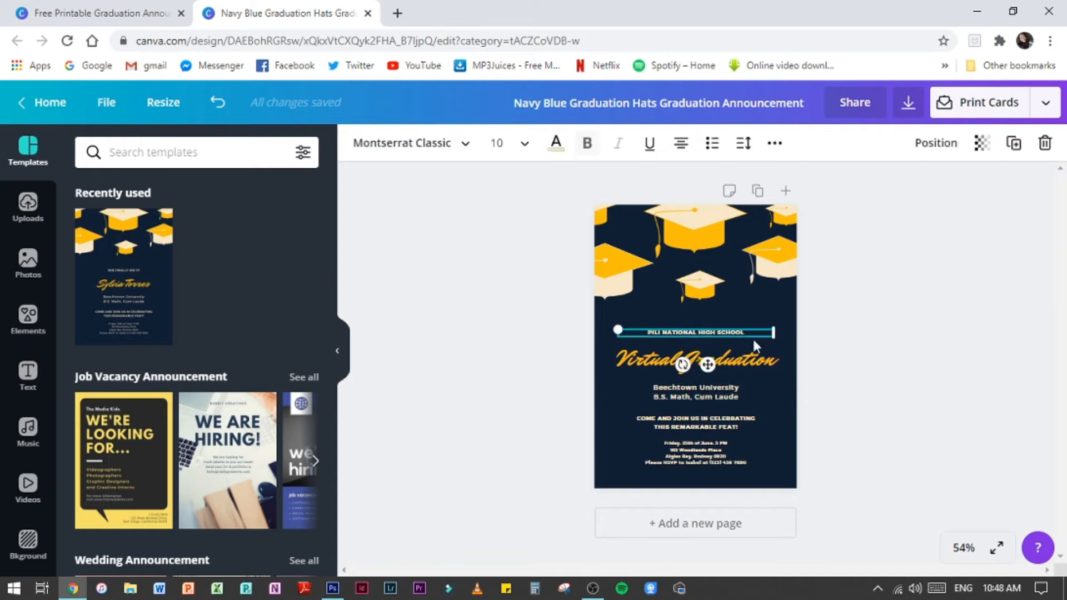
click(765, 365)
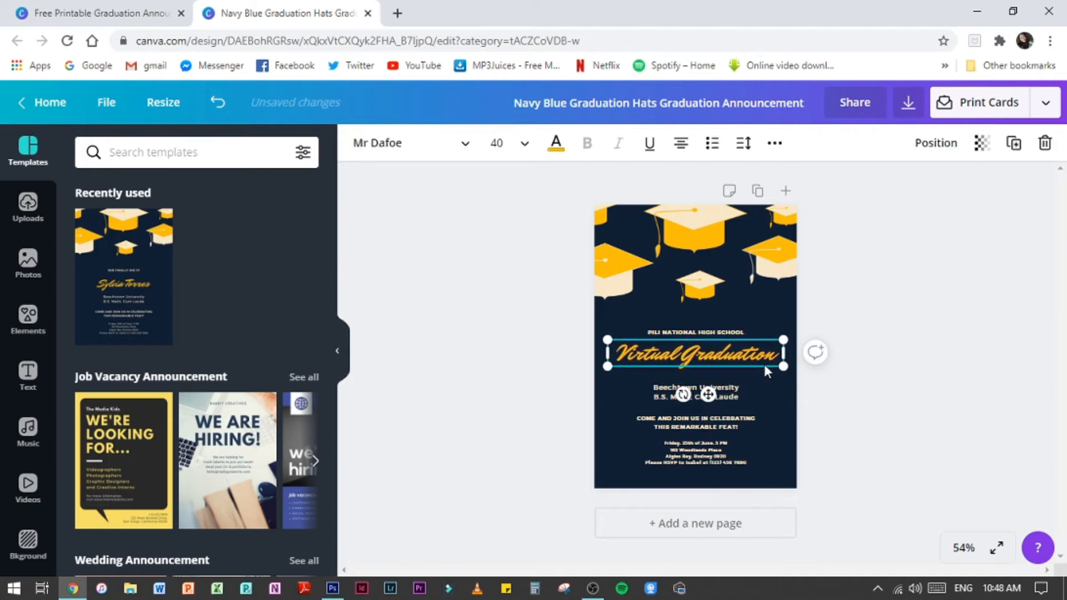
Replace the university and degree lines with "Class of 2020" and move the line up beneath the script title.
double_click(717, 395)
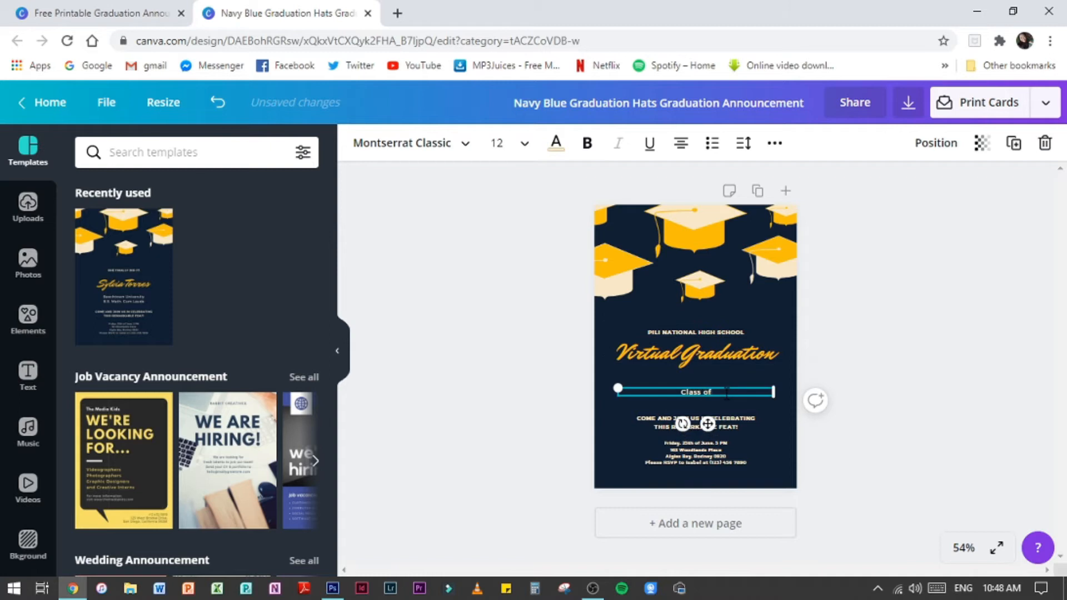
drag(726, 393, 726, 379)
Replace the "COME AND JOIN US" text with "MONDAY, JULY 30" and "3PM" on a second line, consulting the system calendar for the date.
click(728, 430)
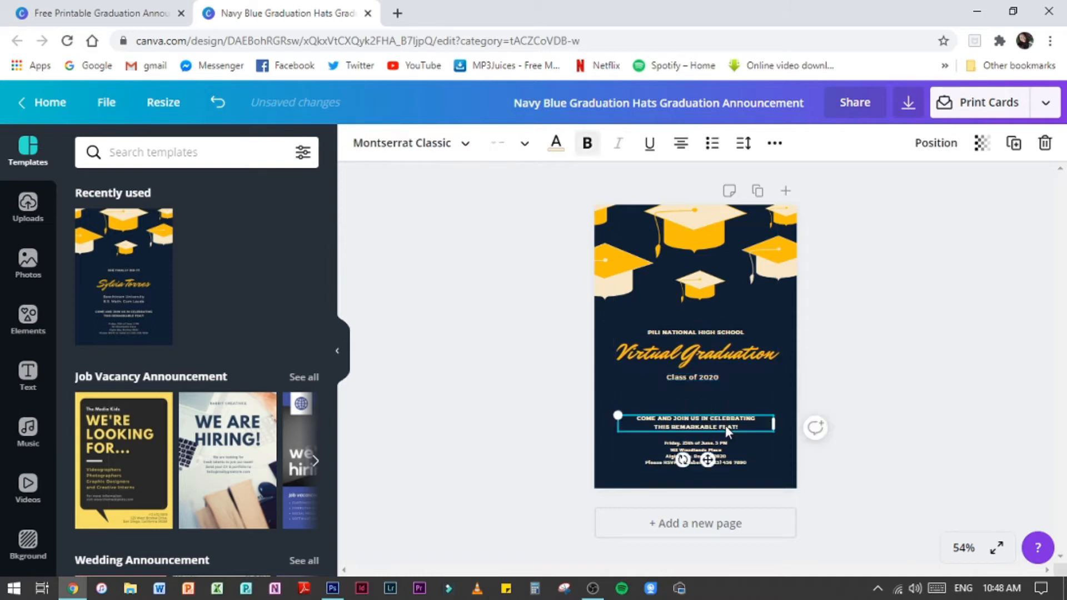
text(MONDAY, JULY)
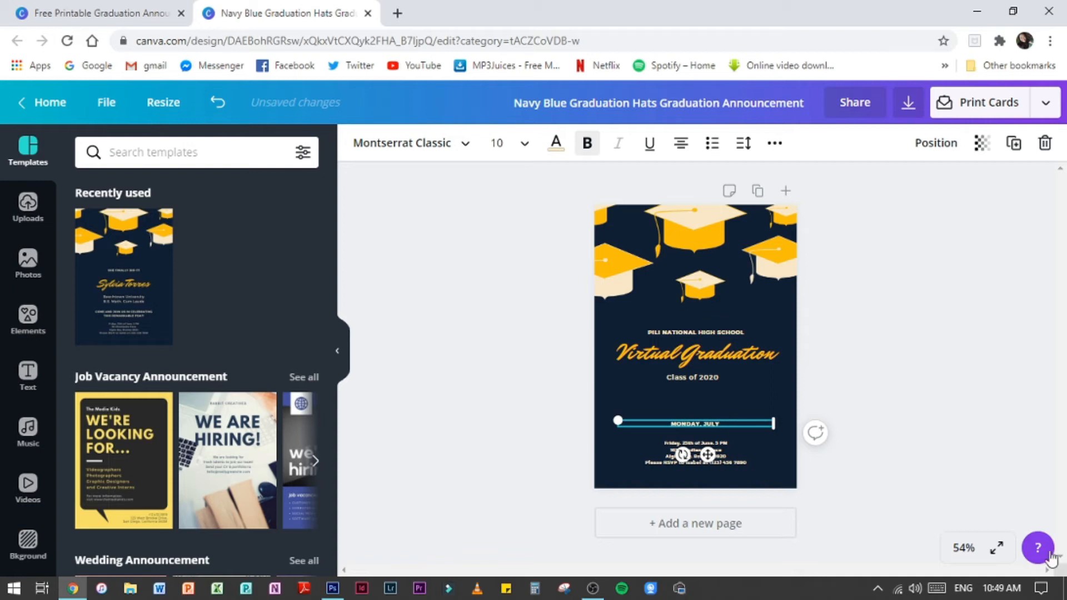
click(1007, 589)
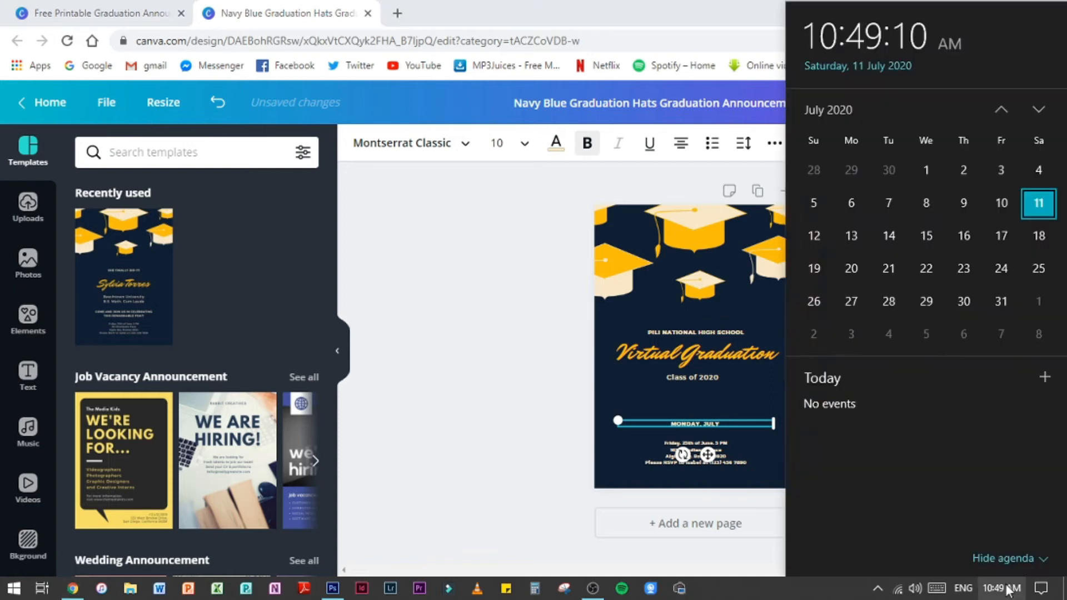
click(724, 421)
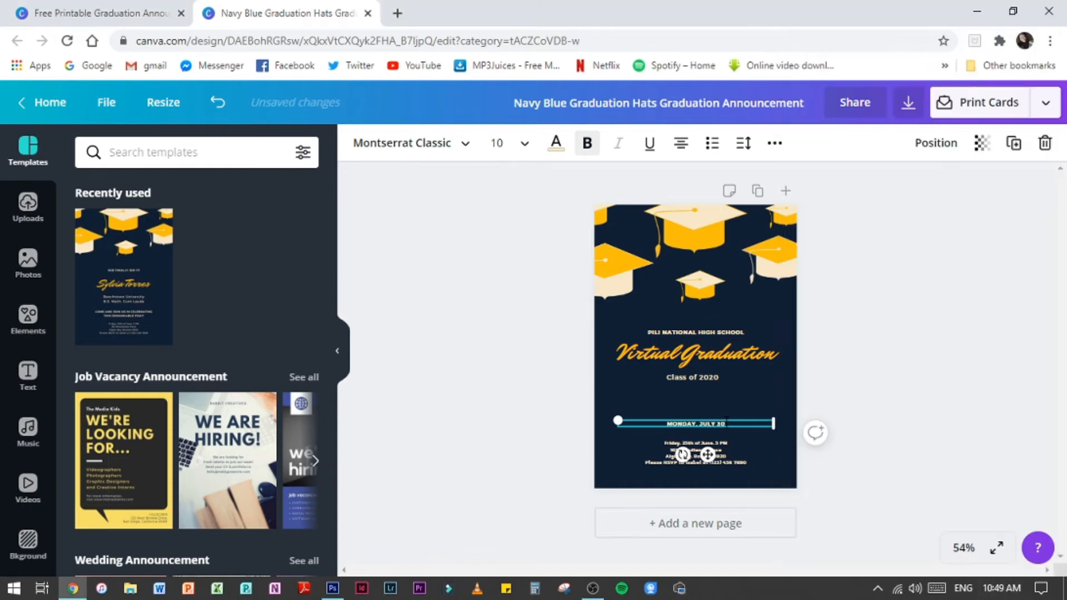
text(, JULY 30)
key(Return)
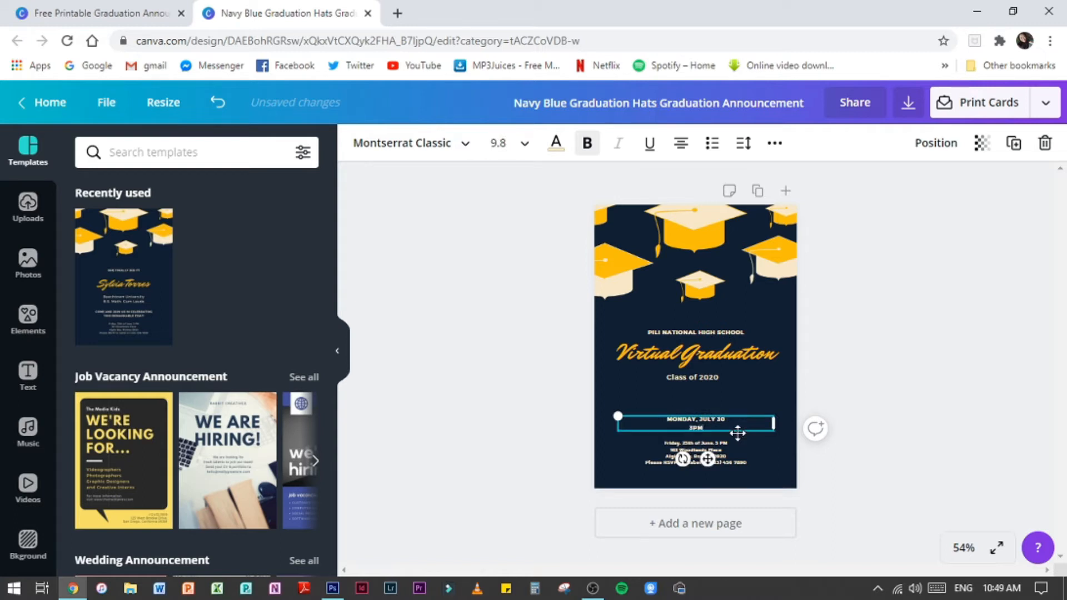
Delete the event details block below the date and shift the school name, title and class lines slightly up together.
click(742, 454)
drag(868, 316, 702, 365)
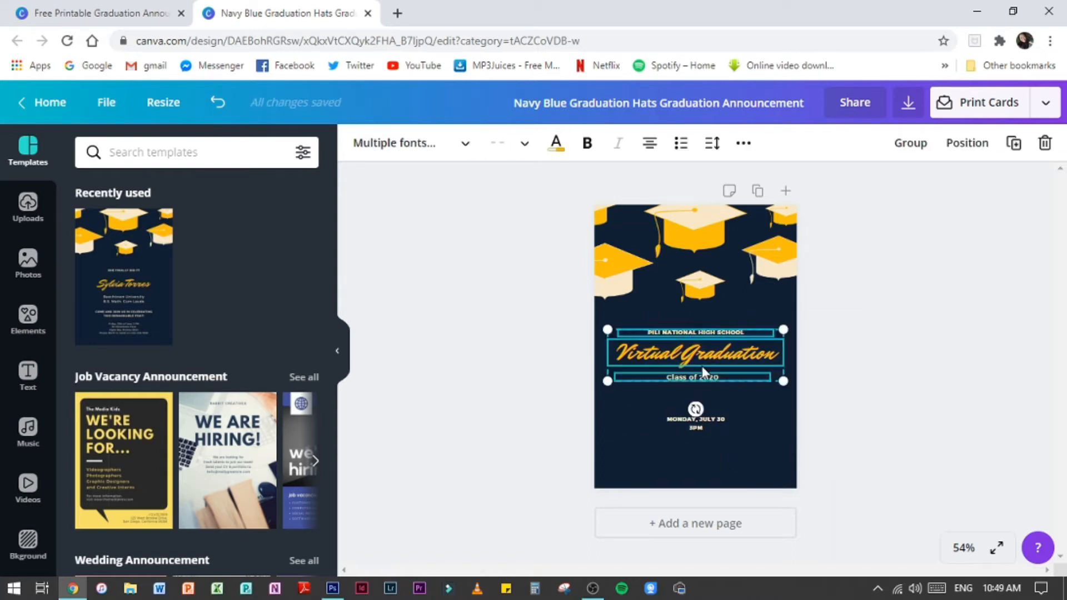
Set "Class of 2020" to font size 24, place it under the right end of the title, and shift the title slightly left.
click(735, 372)
click(498, 143)
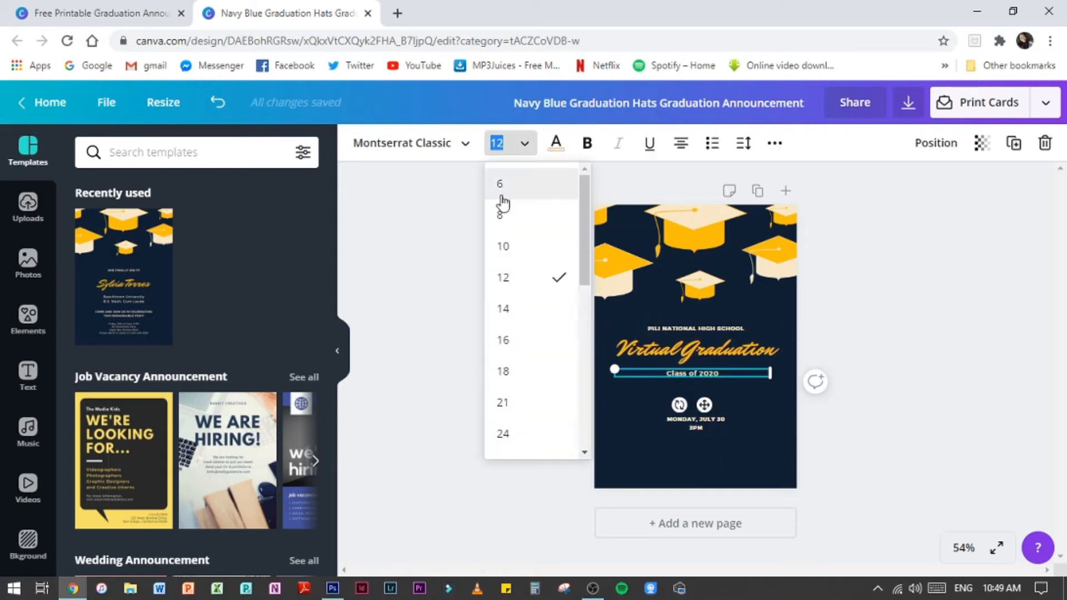
click(523, 437)
drag(738, 381, 805, 362)
click(894, 311)
drag(680, 354, 675, 353)
Try font sizes 72 and 40 on the date and time text, and widen its text box slightly.
click(719, 425)
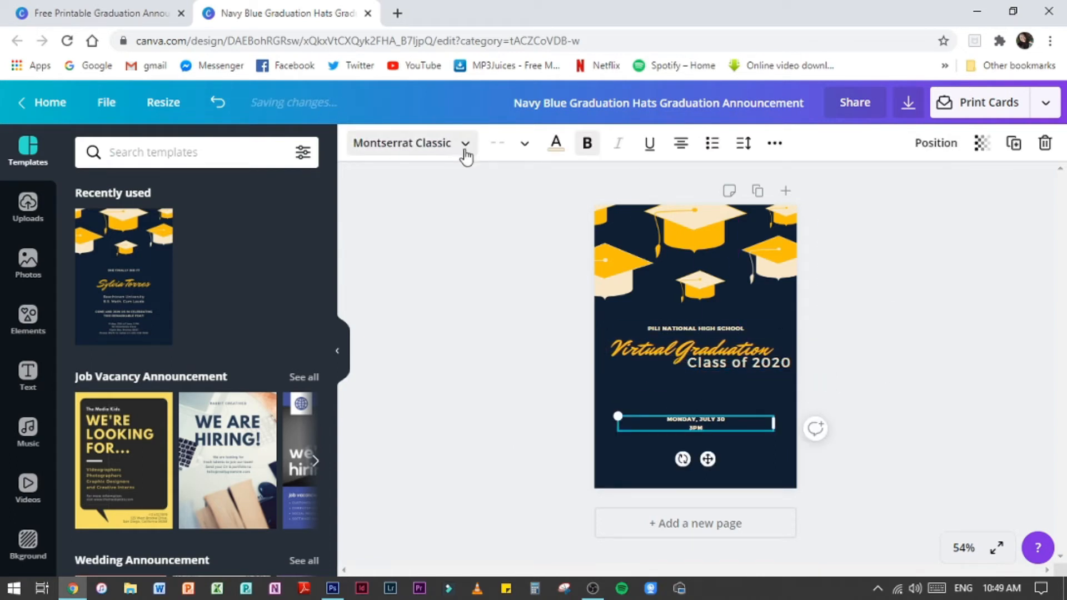
click(464, 146)
click(524, 143)
scroll(571, 242, down, 5)
click(525, 391)
click(503, 144)
text(4)
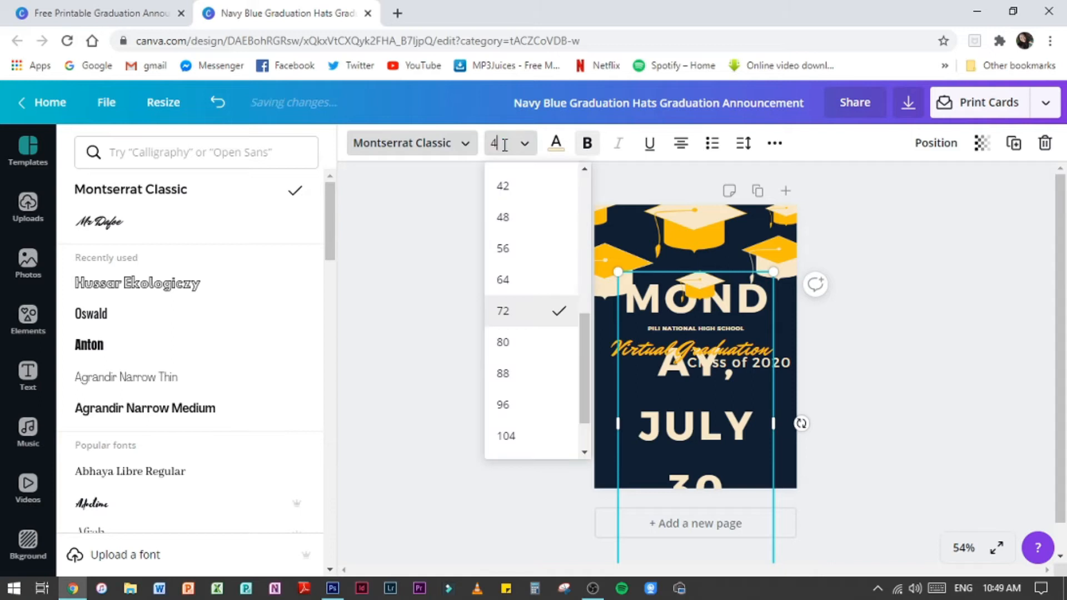
text(0)
key(Return)
drag(771, 423, 785, 424)
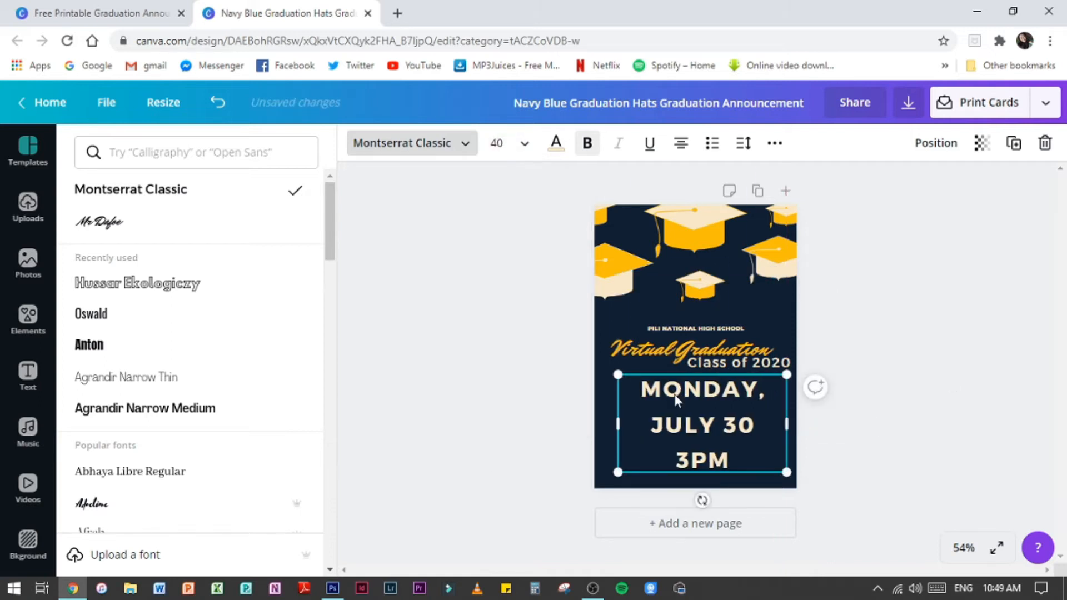
Set the date and time text to font size 30 and its line height to 0.89.
click(511, 144)
text(30)
key(Return)
click(744, 142)
drag(850, 194, 843, 225)
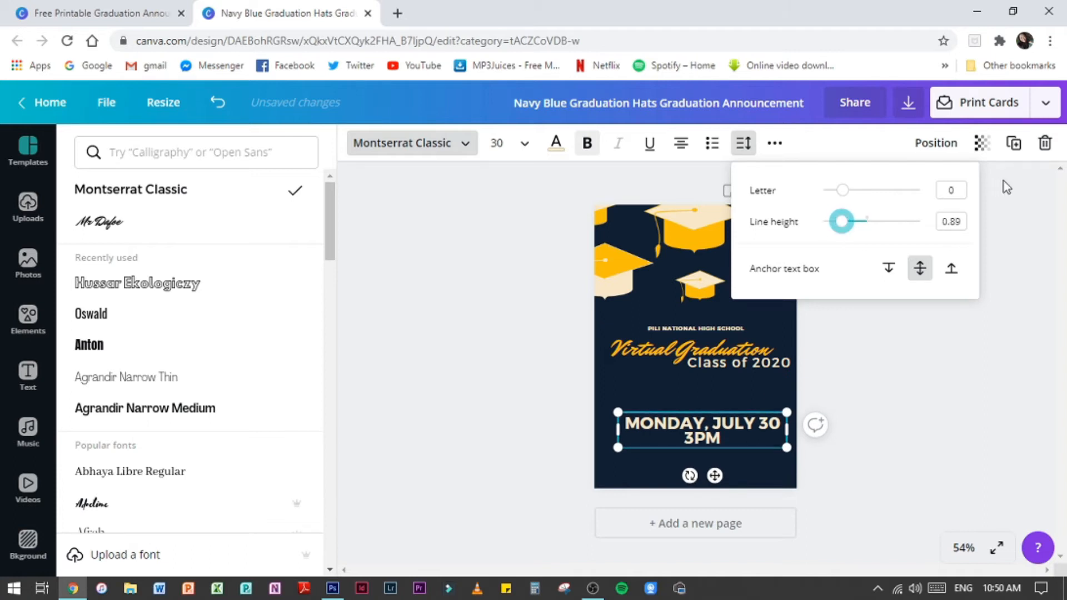
Enlarge the "Virtual Graduation" title to about size 71.3, duplicate it, and place the copy over the date.
click(694, 357)
drag(777, 362, 923, 430)
click(1016, 143)
drag(780, 419, 788, 458)
Remove "Graduation" from the upper title so it reads "Virtual", and move that word left onto the page.
double_click(735, 361)
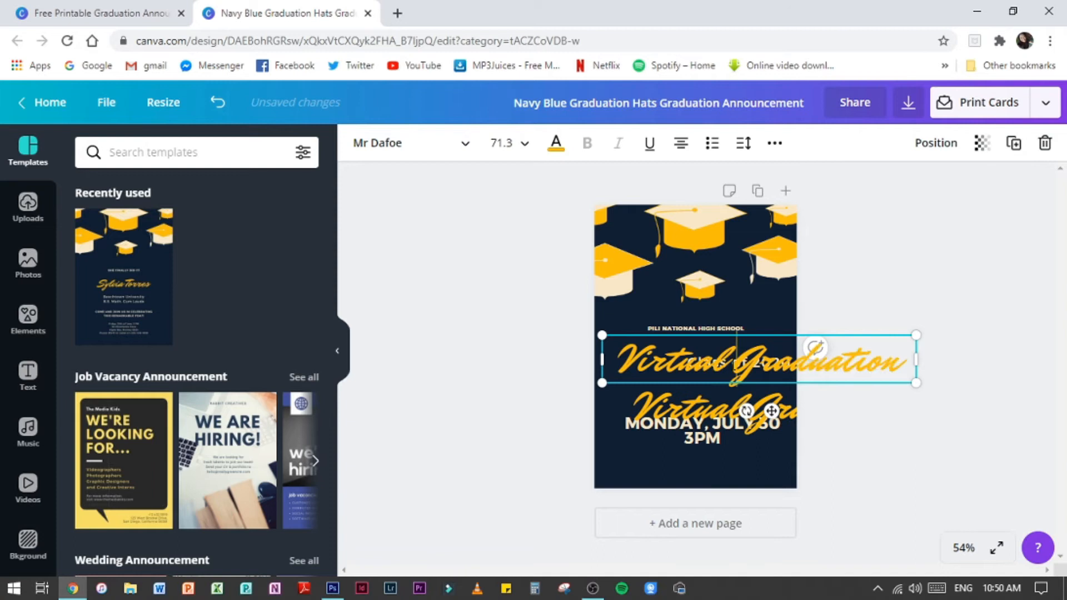
drag(735, 362, 929, 365)
key(BackSpace)
click(952, 329)
drag(739, 368, 643, 357)
Remove "Virtual" from the duplicated title and stack the word "Graduation" centred directly beneath "Virtual".
double_click(695, 414)
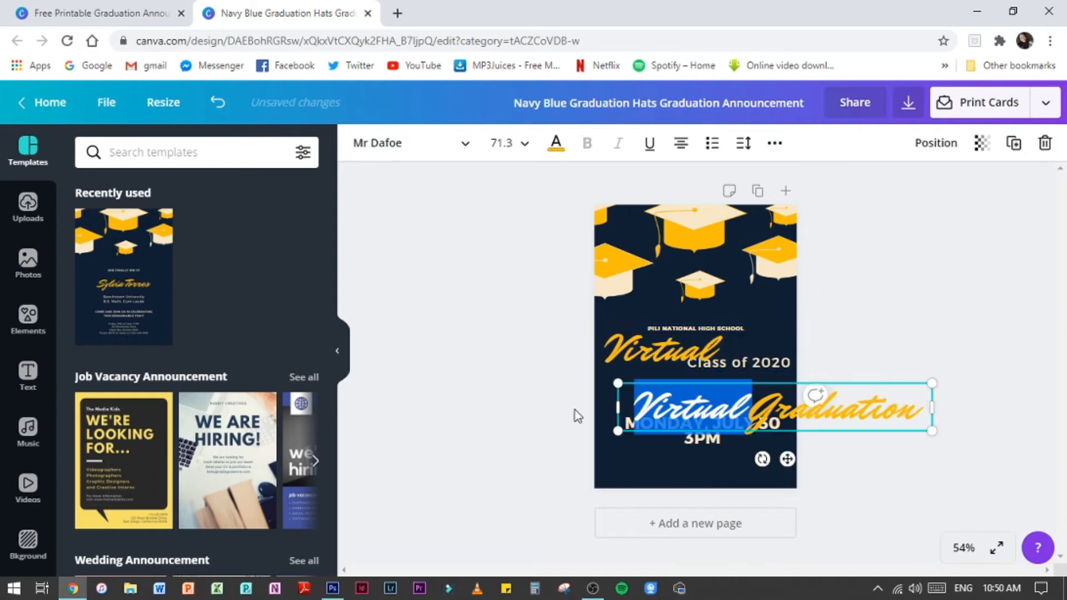
key(BackSpace)
click(676, 361)
click(722, 406)
drag(717, 410, 670, 373)
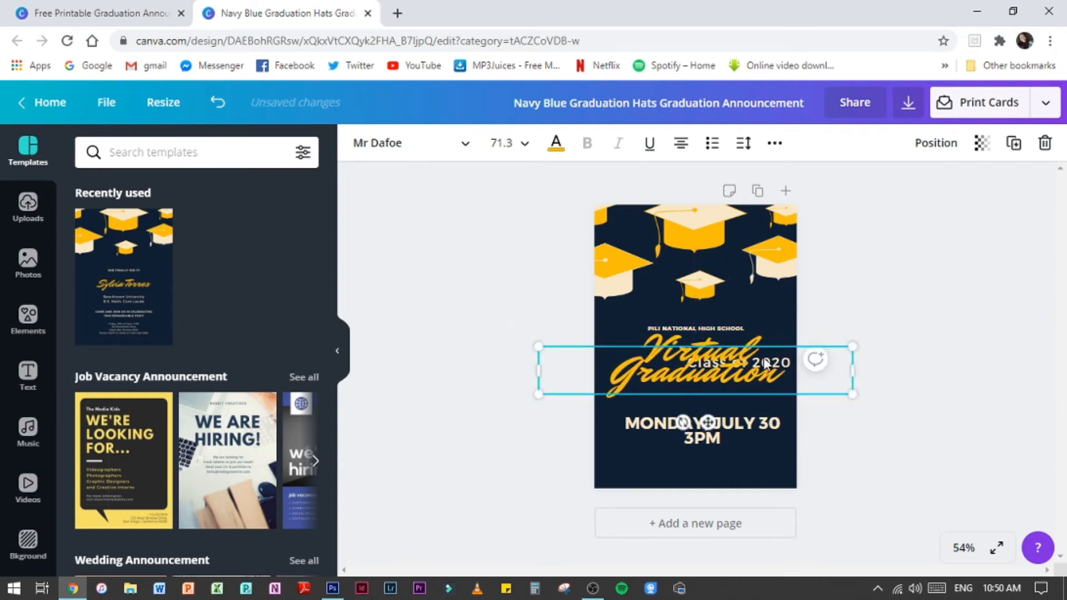
Change the stacking order of the overlapping title text and move "Class of 2020" to the centre beneath "Graduation".
click(774, 144)
right_click(718, 375)
click(767, 412)
right_click(772, 358)
click(757, 443)
drag(756, 369, 756, 402)
click(878, 408)
Tighten the title block at 100% zoom by moving the script title words and "Class of 2020" slightly closer together.
click(963, 548)
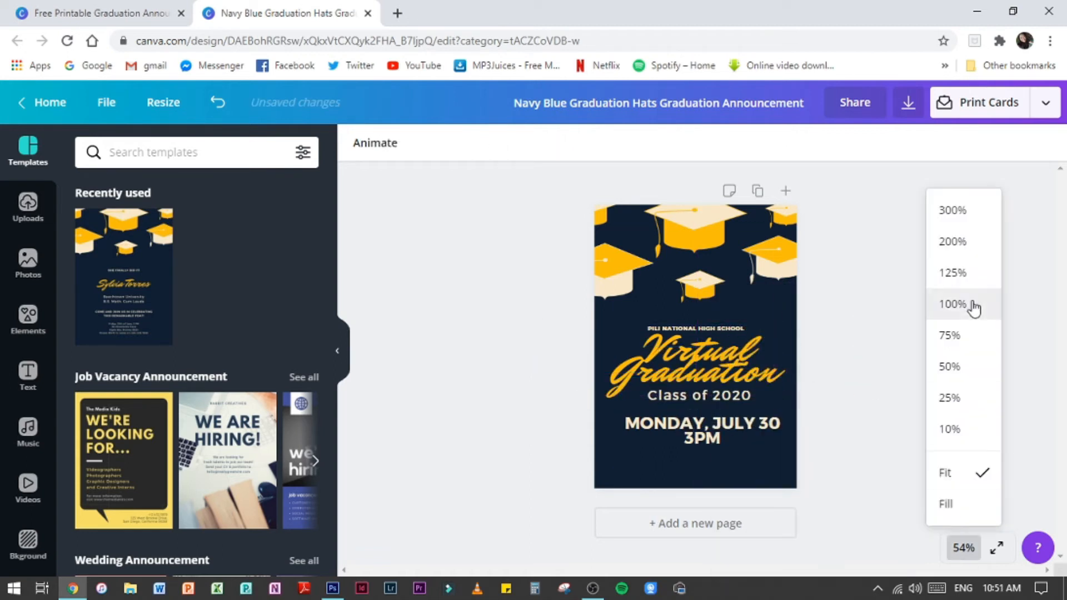
click(974, 308)
click(774, 319)
key(Escape)
drag(755, 322, 754, 313)
click(719, 324)
mouse_move(773, 395)
mouse_down()
mouse_move(765, 388)
mouse_move(782, 380)
mouse_up()
click(897, 299)
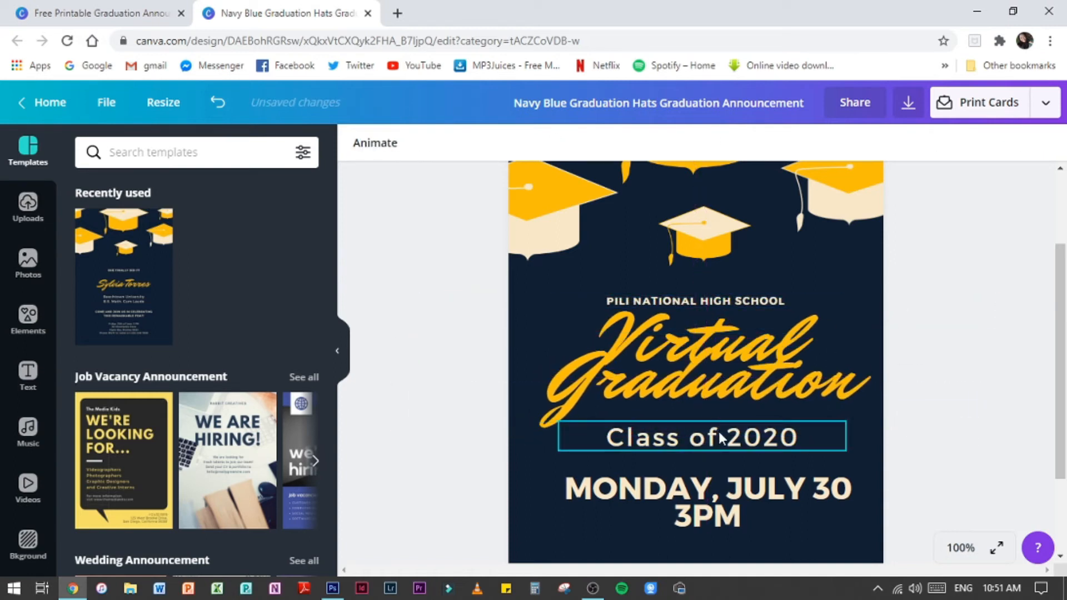
drag(719, 438, 717, 409)
click(965, 416)
Move the date and time block slightly up and left, closer to the "Class of 2020" line.
scroll(965, 416, down, 2)
click(750, 369)
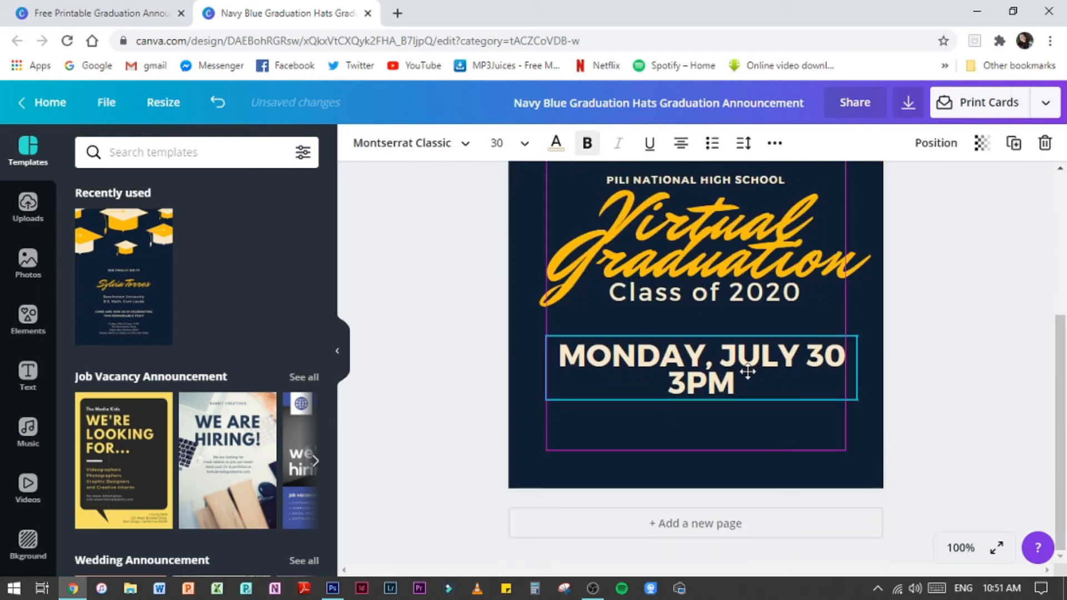
click(967, 424)
Search the elements for "facebook" and add the outlined circular Facebook icon to the page.
click(27, 317)
click(196, 153)
text(facebook)
key(Return)
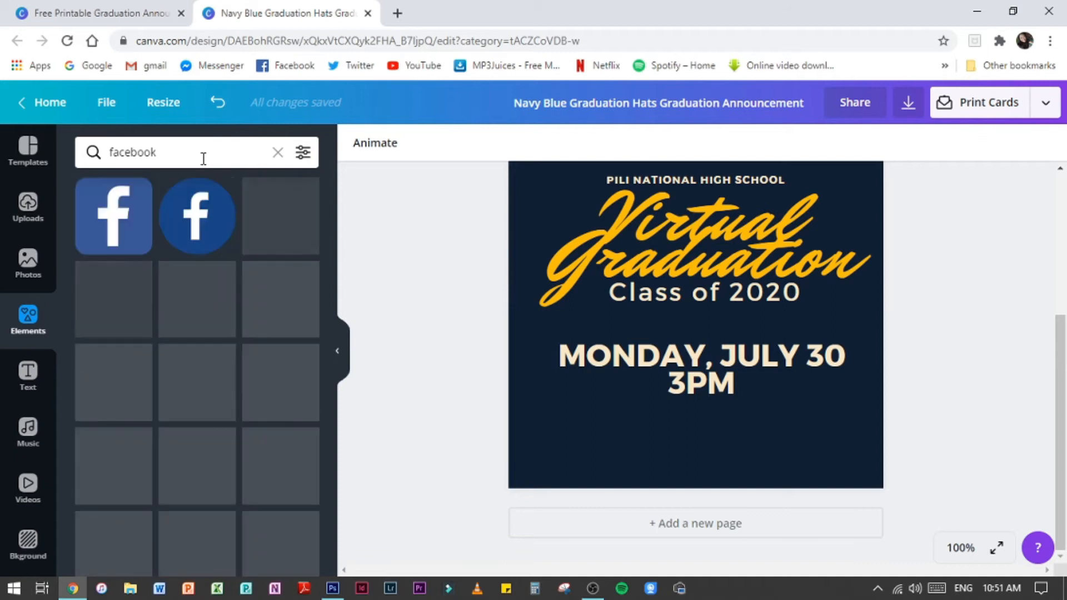
click(281, 383)
Shrink and recolour the Facebook icon, and place it below the left end of the date and time block.
drag(703, 194, 603, 385)
click(359, 143)
click(301, 371)
drag(675, 357, 558, 455)
drag(549, 471, 579, 443)
click(439, 431)
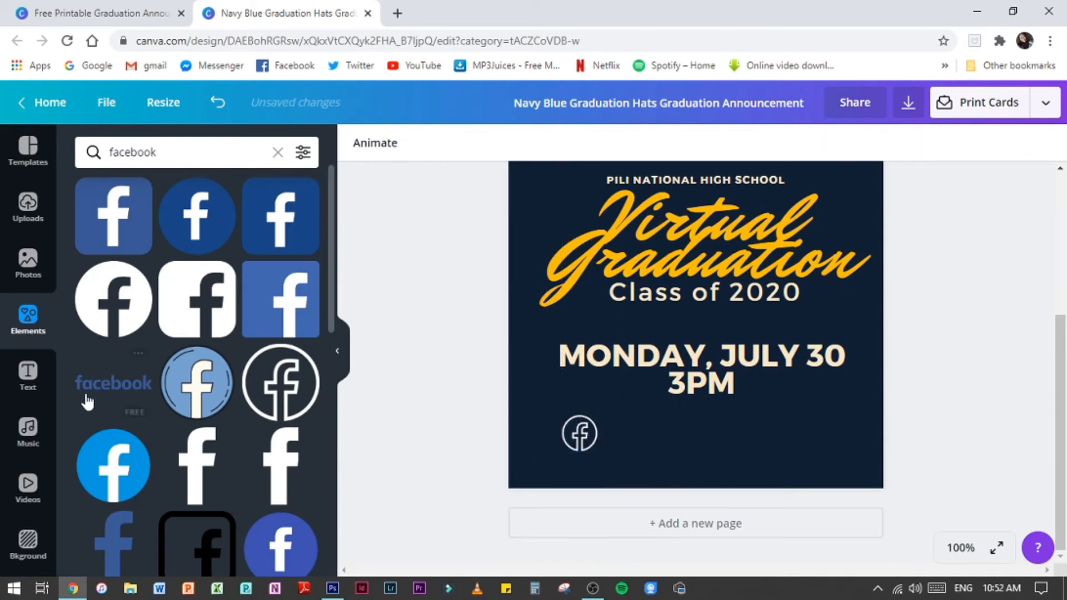
Add a subheading text box beside the Facebook icon, below the date and time.
click(28, 375)
click(143, 274)
drag(684, 330, 706, 439)
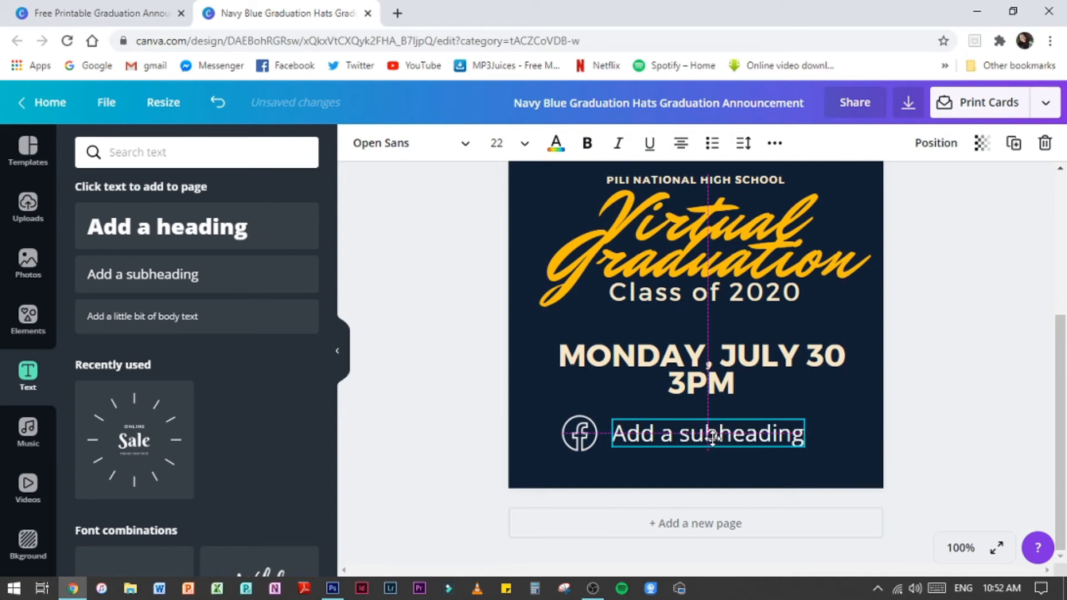
Replace the subheading placeholder with "facebookcom/PiliNationalHS".
double_click(695, 435)
text(faceb)
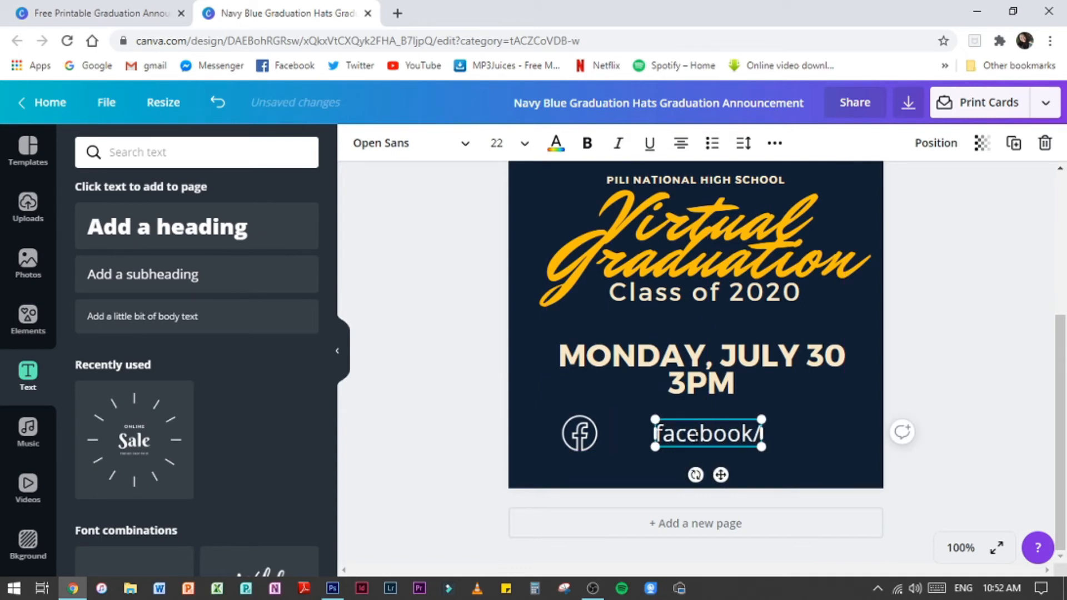
text(ookcom/PiliNHS)
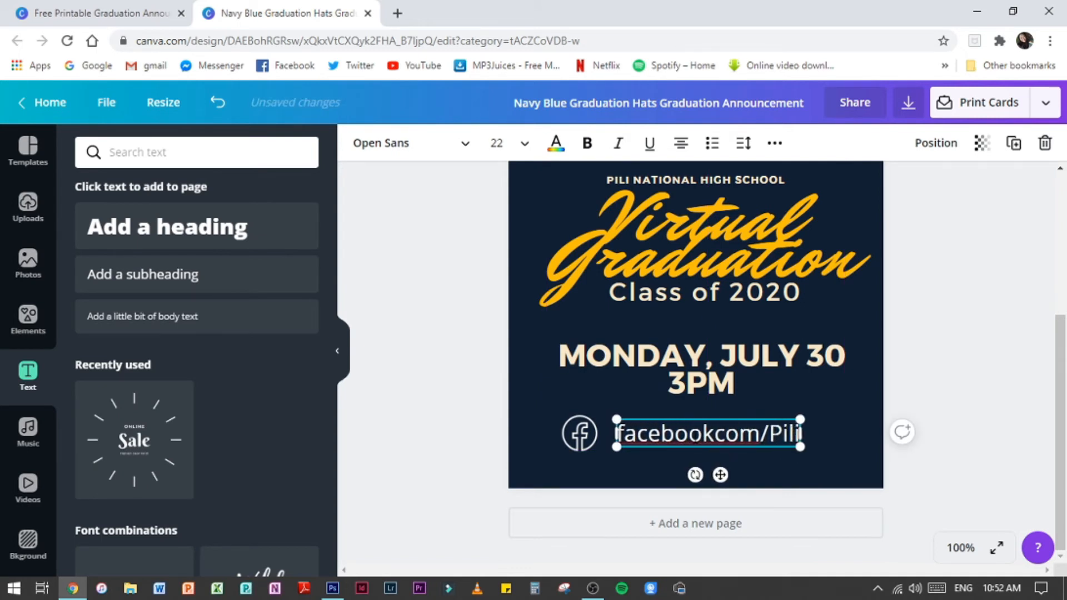
key(Left)
key(Left)
text(ational)
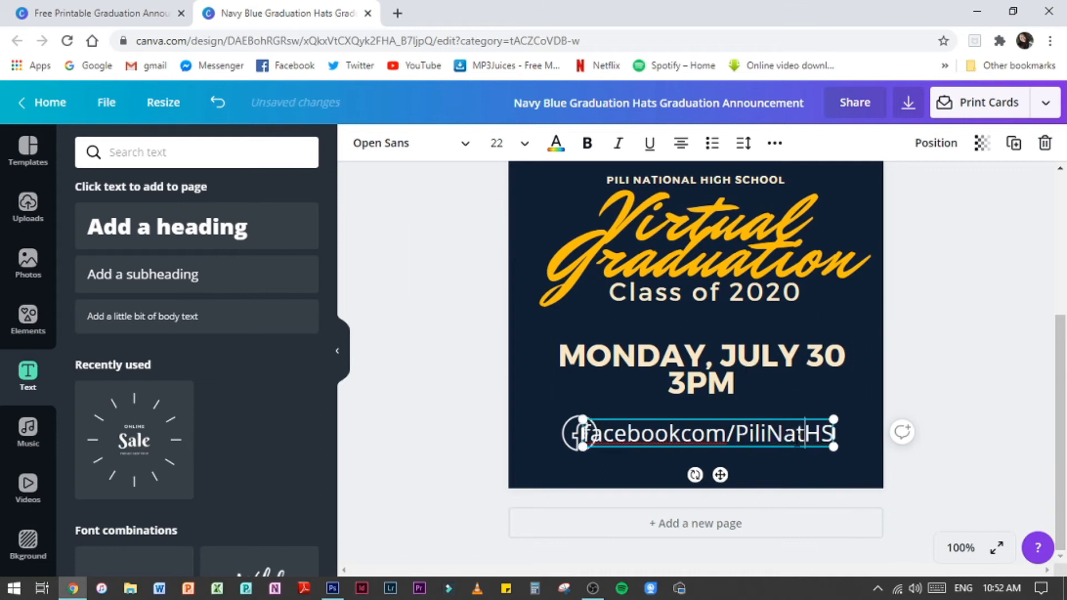
Reduce the Facebook address to about size 18.3 and line it up beside the icon as one row.
click(961, 374)
drag(566, 440, 520, 441)
drag(873, 452, 790, 432)
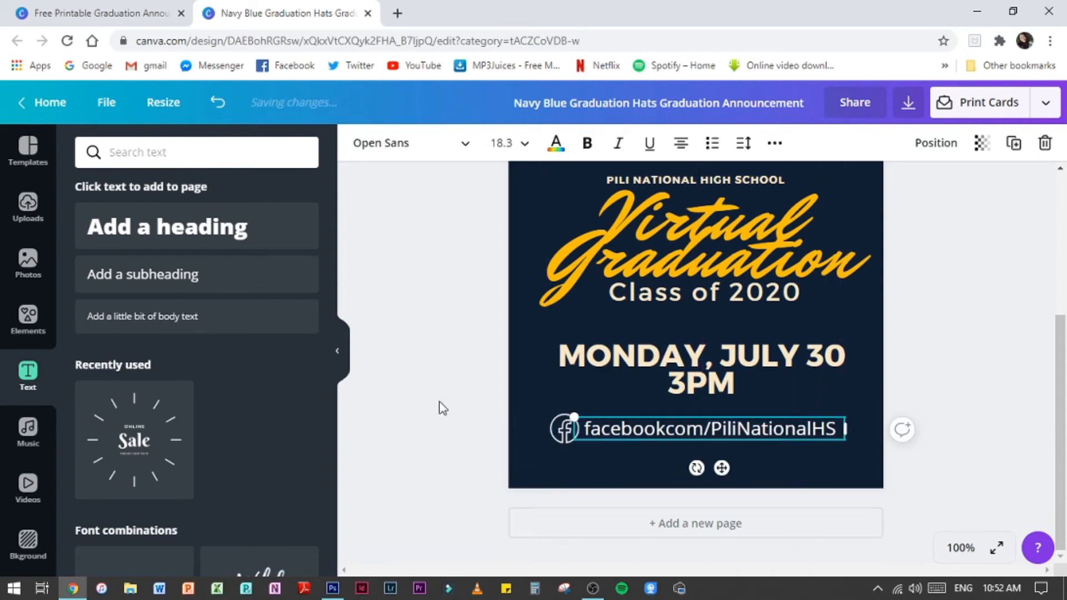
click(944, 439)
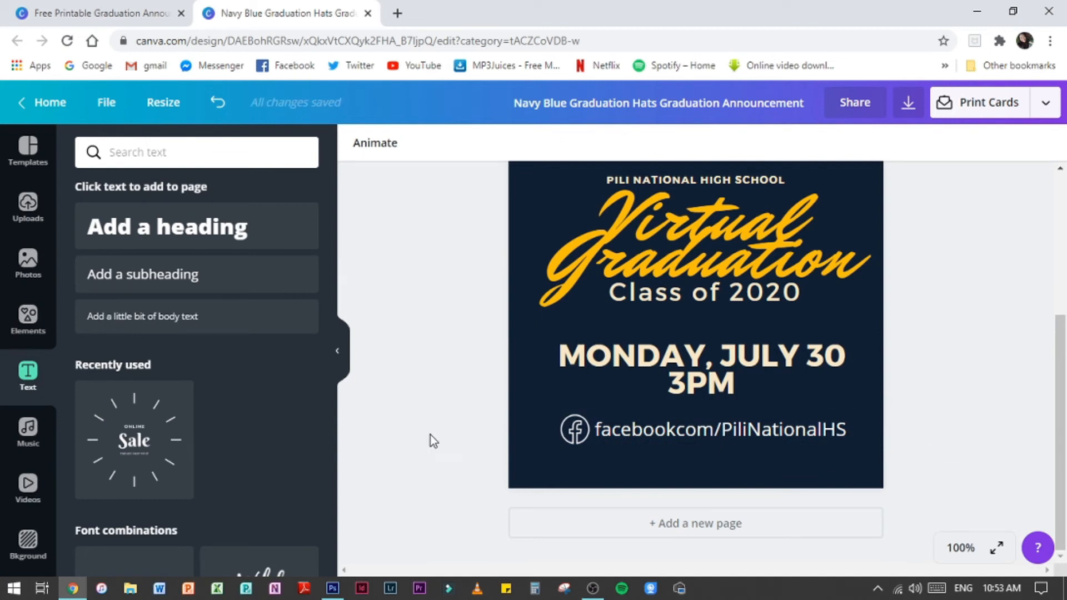
Add a body text line beneath the Facebook address reading "Like. Follow. Share.".
mouse_move(1062, 429)
mouse_down()
mouse_move(1064, 295)
mouse_move(1066, 448)
mouse_up()
click(262, 328)
drag(678, 325, 697, 464)
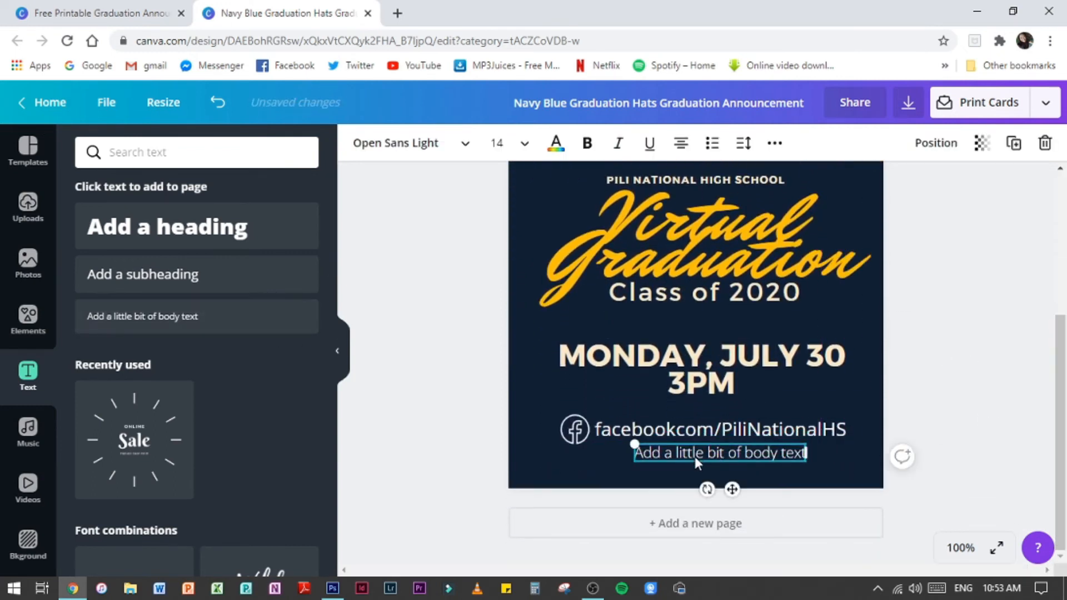
text(Like. Follow. Share!)
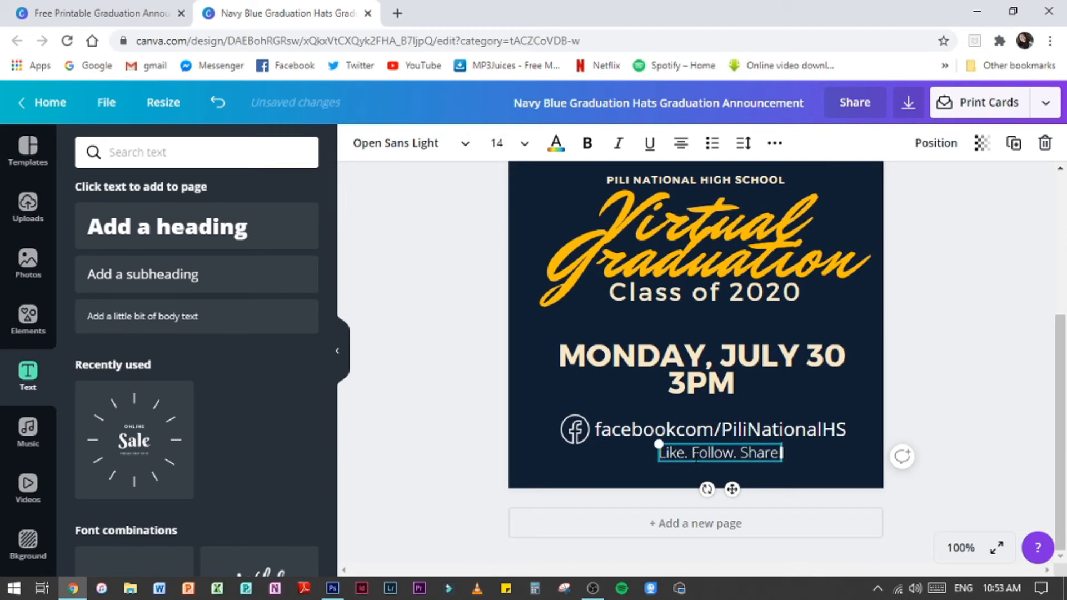
Set the "Like. Follow. Share." line to font size 8 and reposition it centred near the Facebook address.
click(521, 142)
click(500, 215)
drag(725, 451, 717, 416)
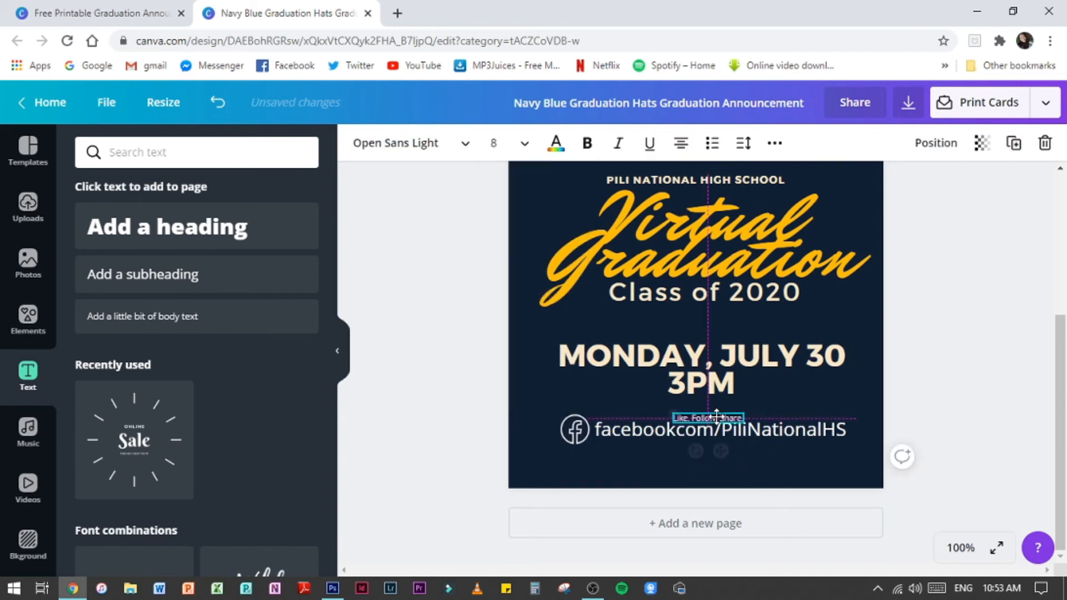
Select the Facebook icon, address and tagline together and nudge them down to leave more space under the time.
drag(943, 506, 522, 416)
key(Down)
key(Down)
key(Down)
key(Down)
key(Down)
key(Down)
key(Down)
key(Down)
key(Down)
key(Down)
key(Down)
click(920, 428)
Review the finished announcement, download it as a PNG file, and dismiss the saved-design dialog.
scroll(992, 418, up, 2)
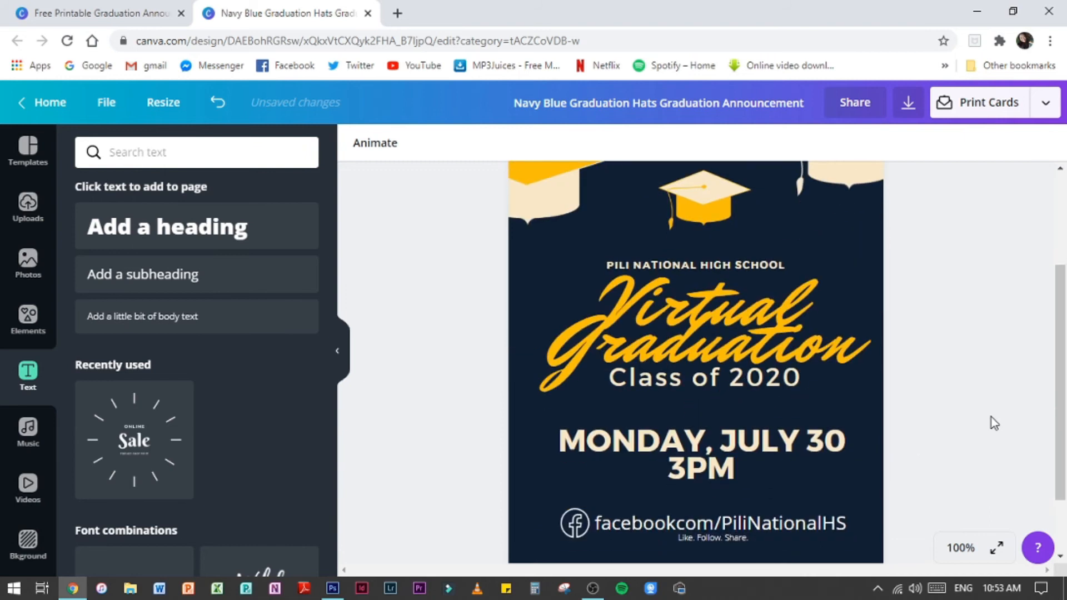
scroll(991, 418, down, 9)
scroll(976, 426, up, 10)
mouse_move(1062, 320)
mouse_down()
mouse_move(1064, 271)
mouse_move(1064, 354)
mouse_move(1064, 282)
mouse_move(1063, 319)
mouse_up()
click(908, 102)
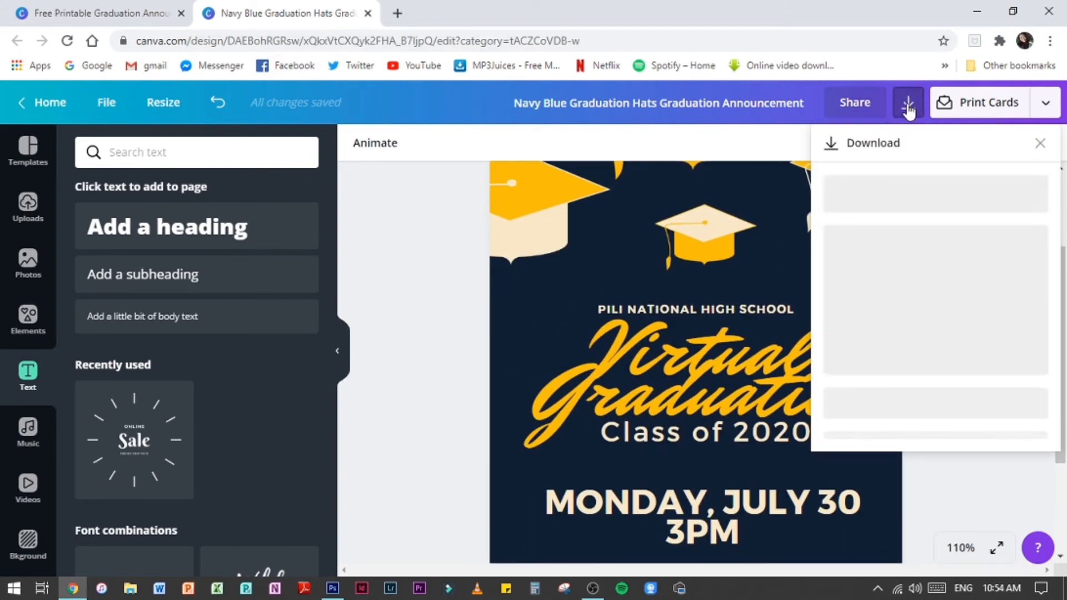
click(1000, 194)
click(872, 108)
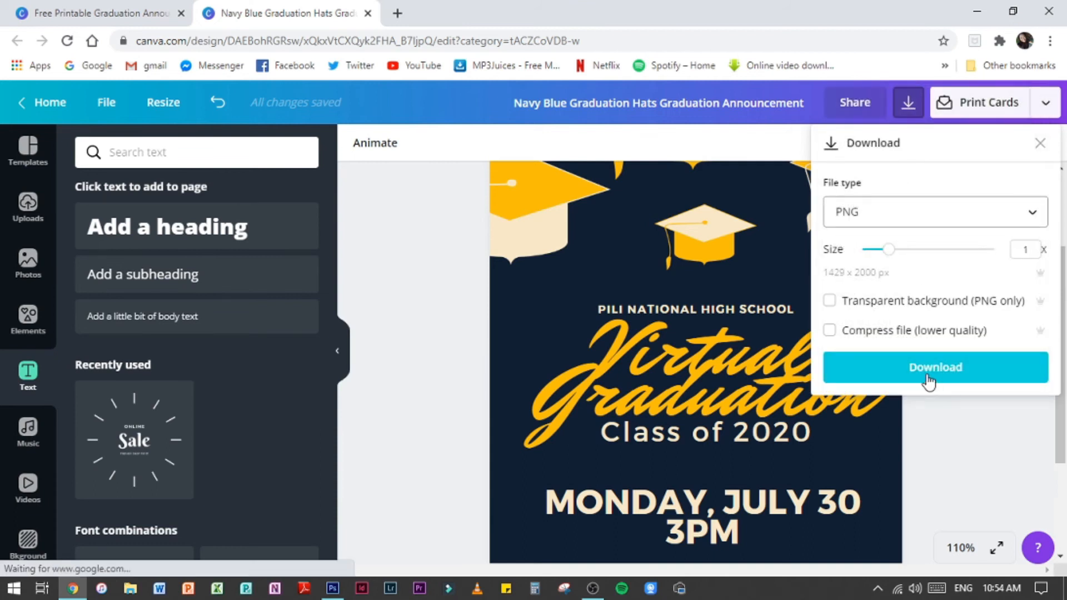
click(928, 376)
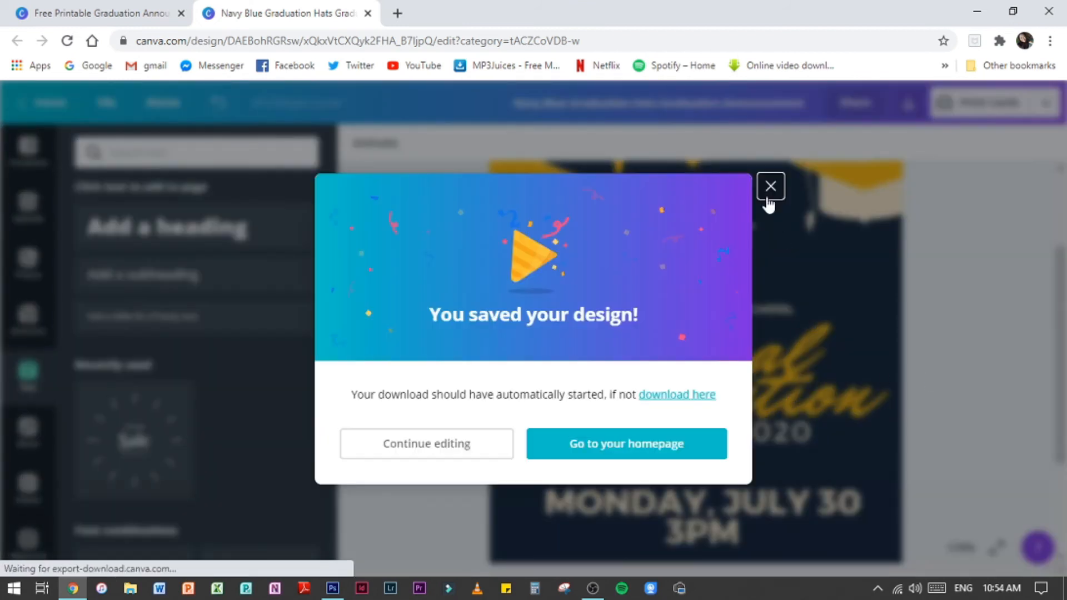
click(769, 187)
Apply the Tumble animation to the announcement and fit the whole page in view.
click(356, 147)
click(287, 253)
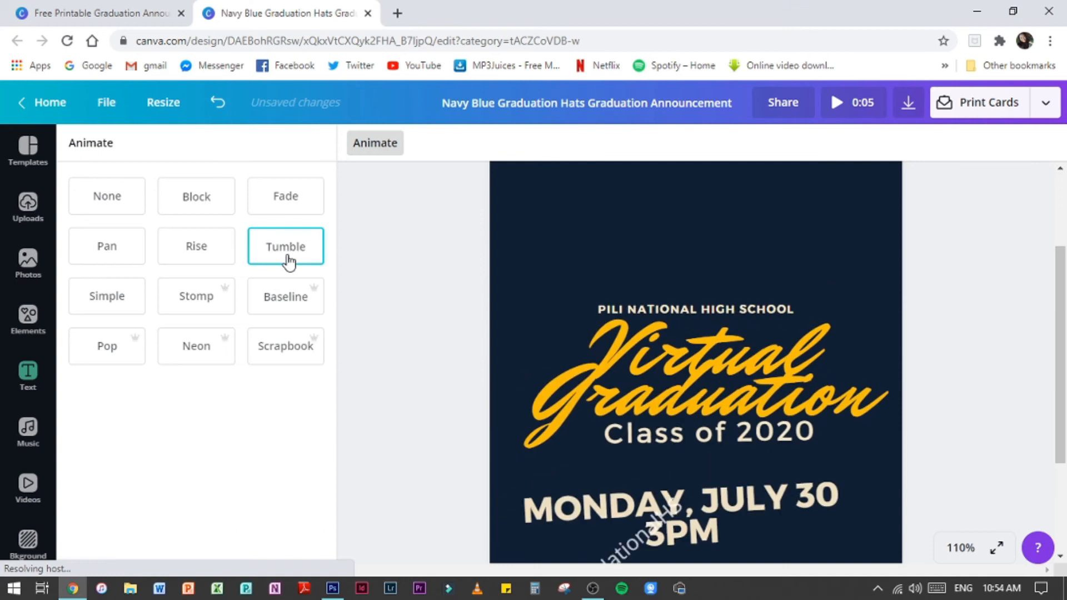
click(962, 509)
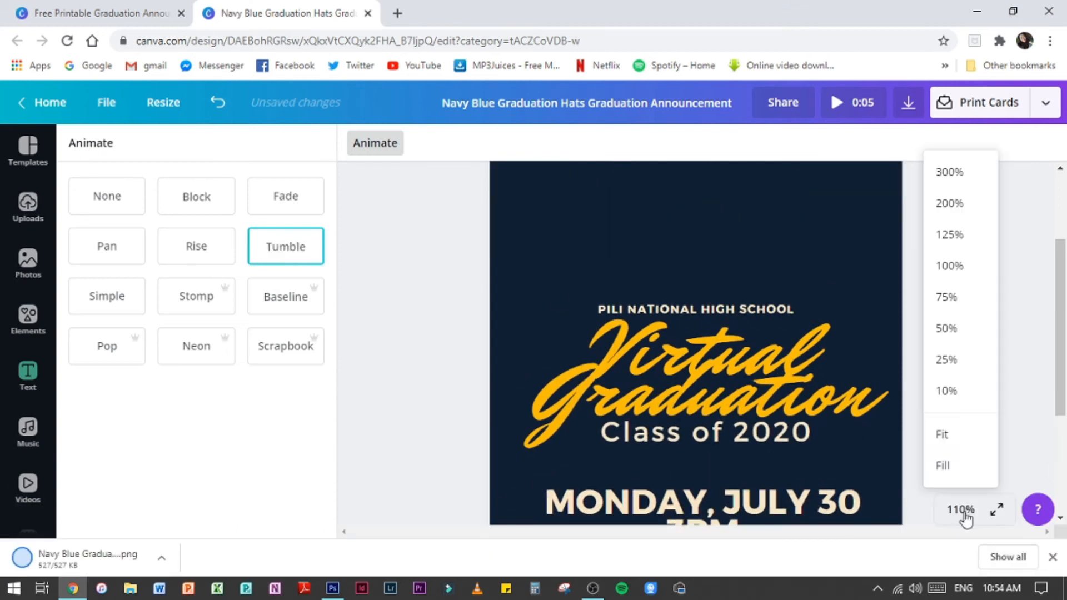
click(372, 365)
click(340, 361)
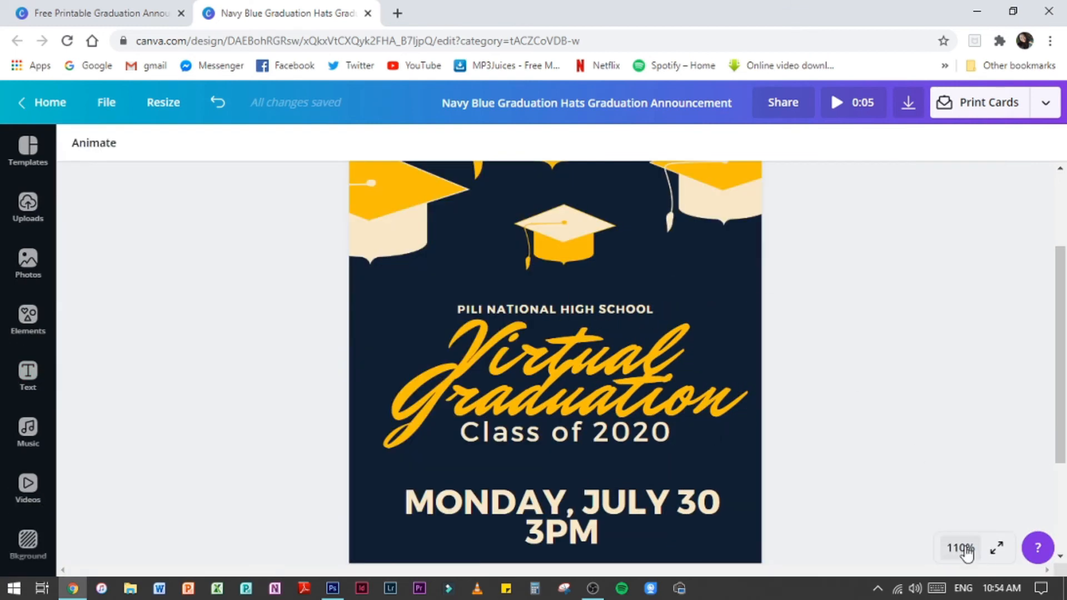
click(961, 548)
click(916, 467)
Preview the Rise and Simple animation styles on the announcement, and set the page animation to Tumble.
click(91, 151)
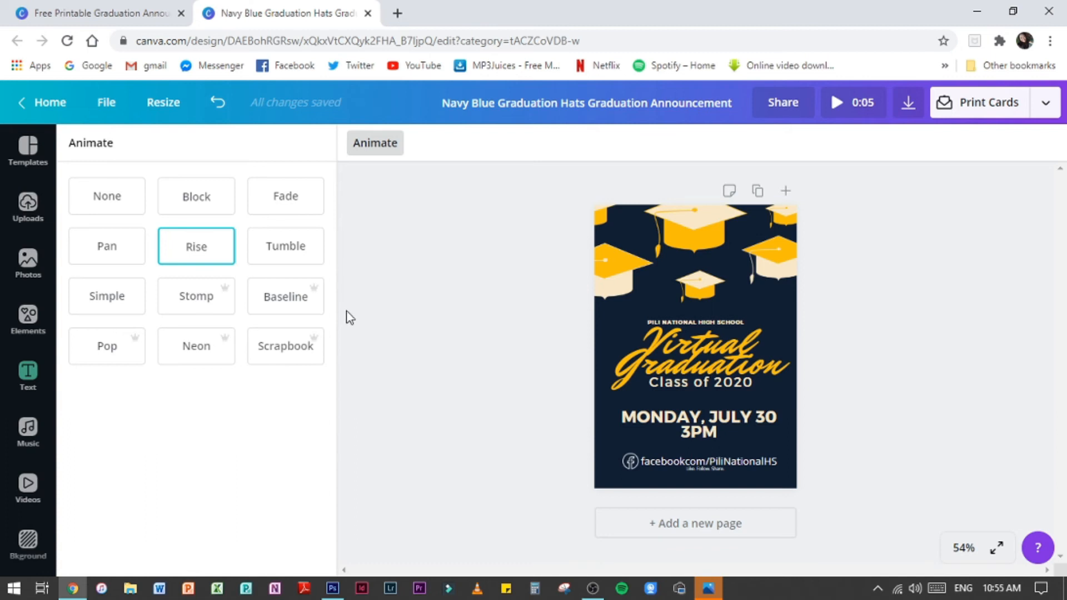
click(123, 303)
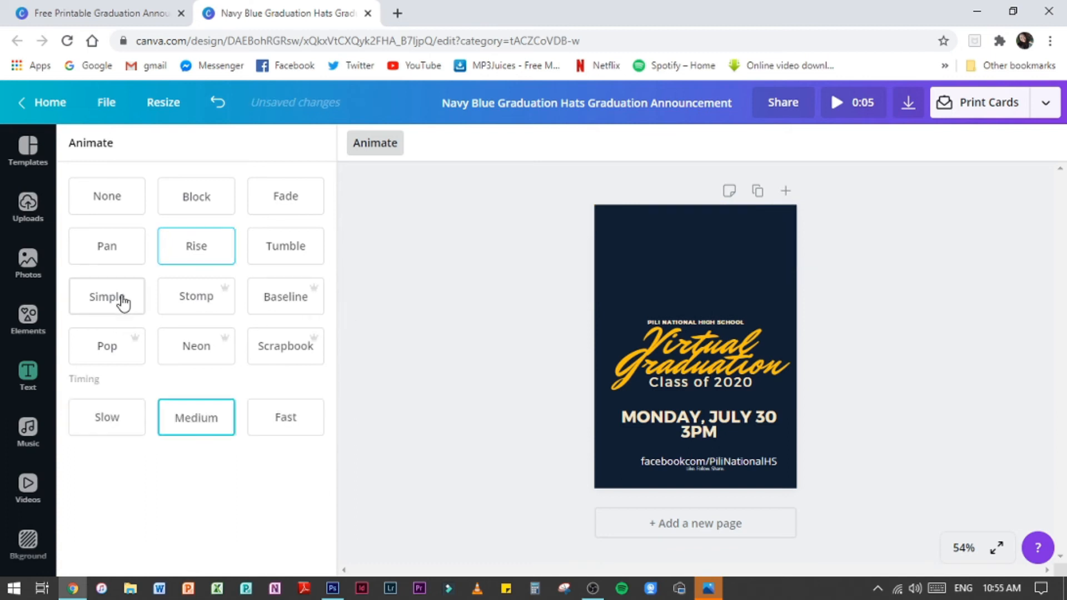
click(280, 256)
click(278, 247)
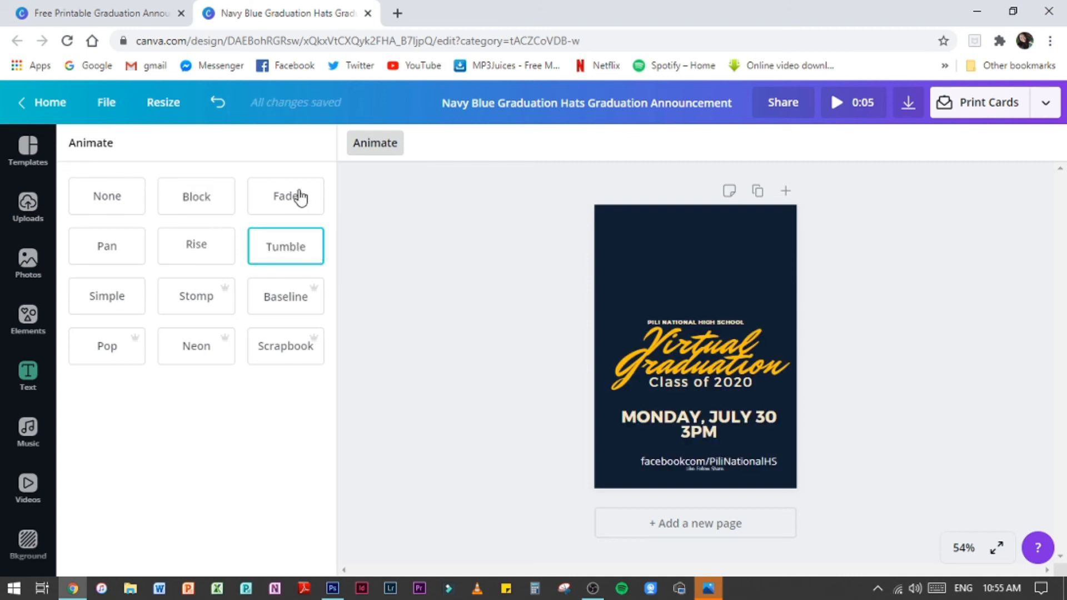
click(301, 254)
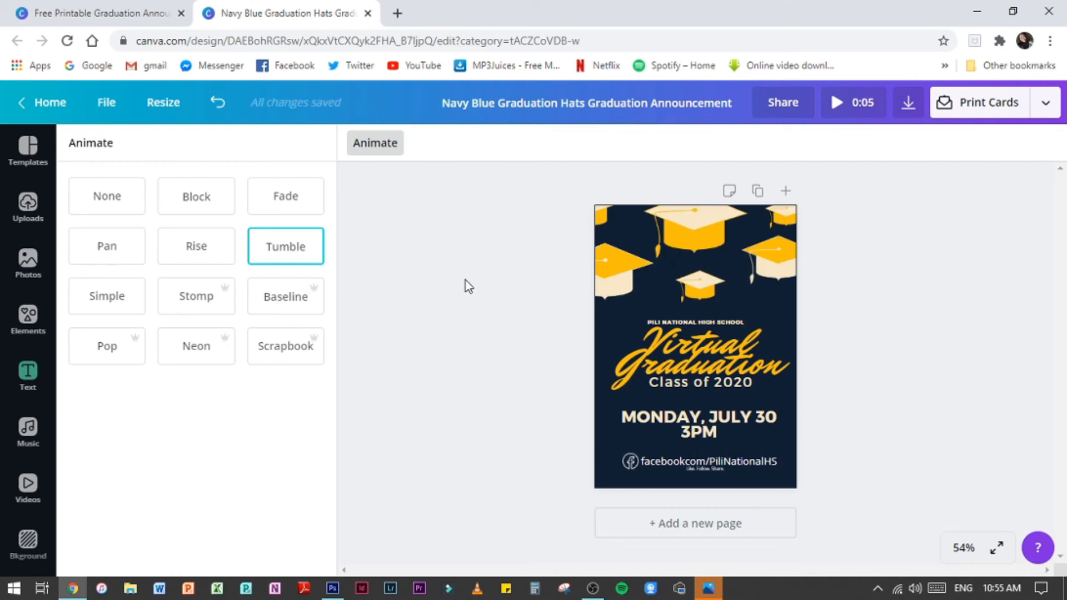
click(503, 334)
click(531, 322)
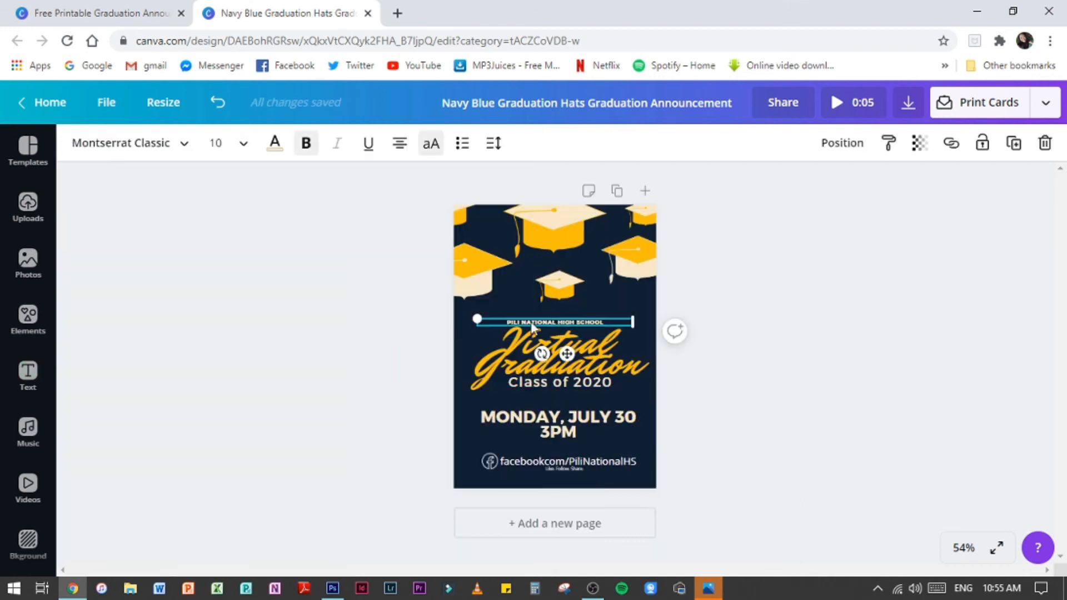
click(839, 377)
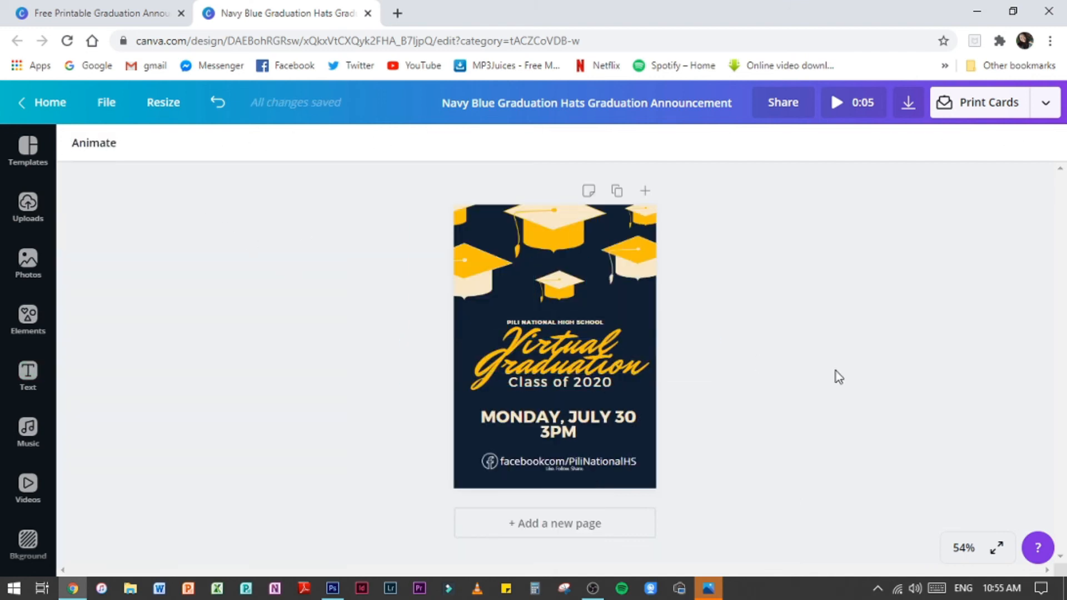
Download the animated announcement as an MP4 video and dismiss the saved-design dialog.
click(81, 145)
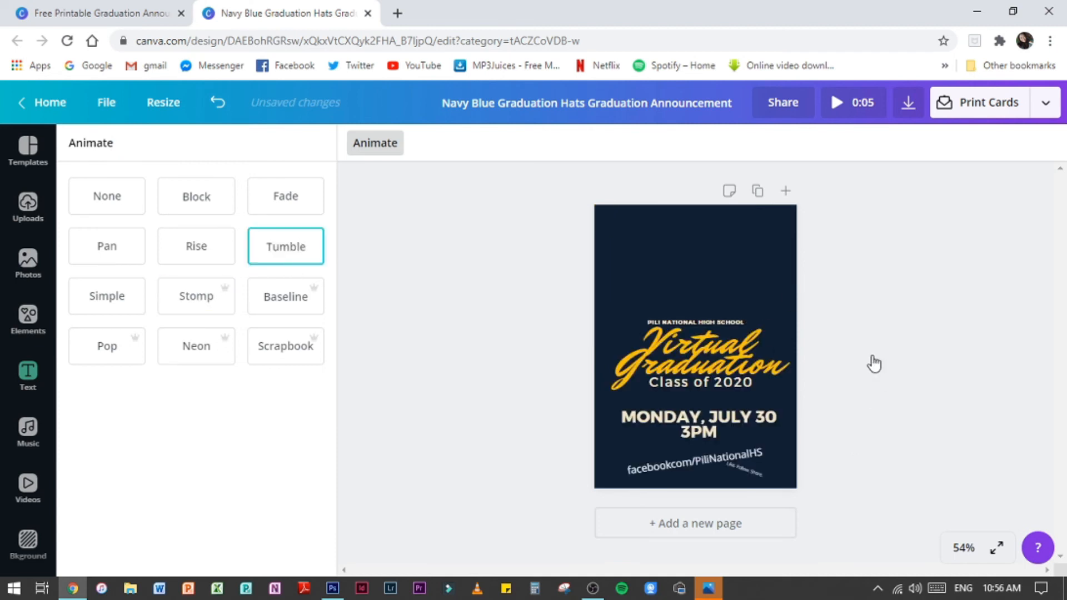
click(908, 103)
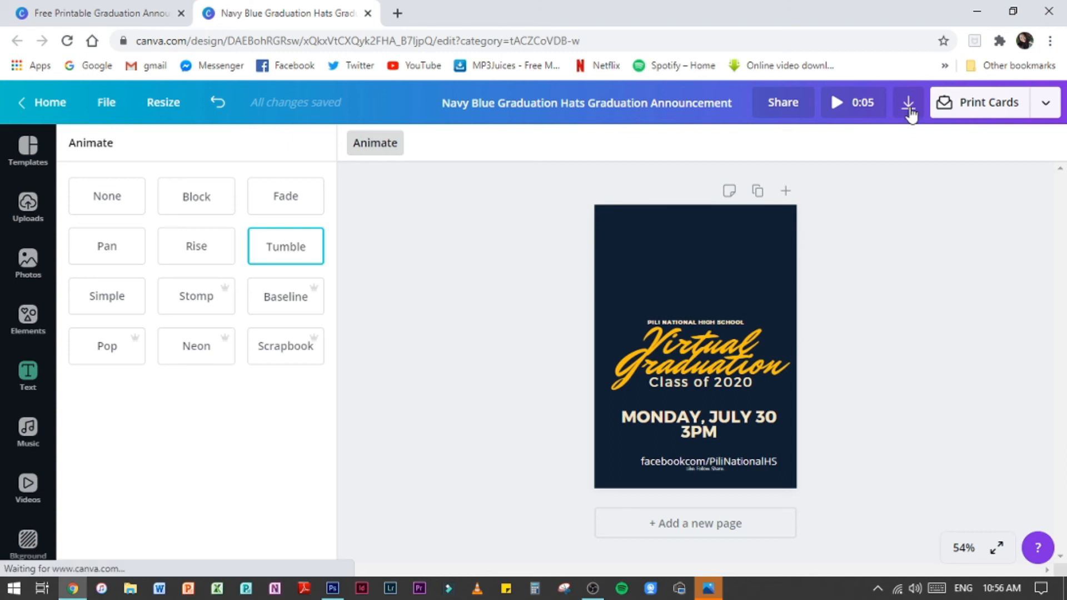
click(969, 258)
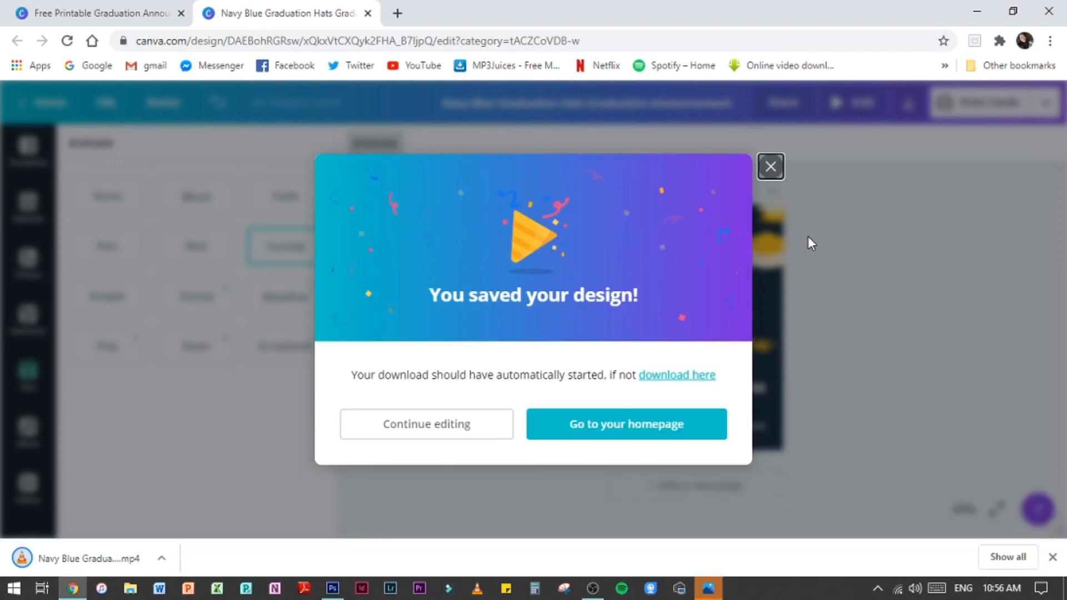
click(771, 167)
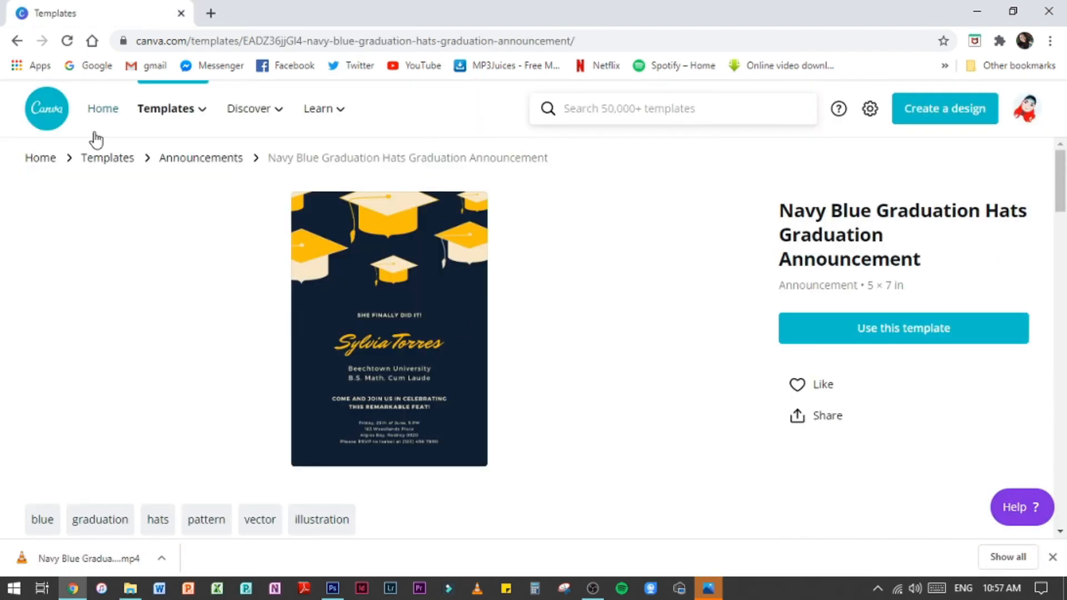
Go to the home page's collection of all designs and browse through the saved designs.
click(95, 133)
click(66, 217)
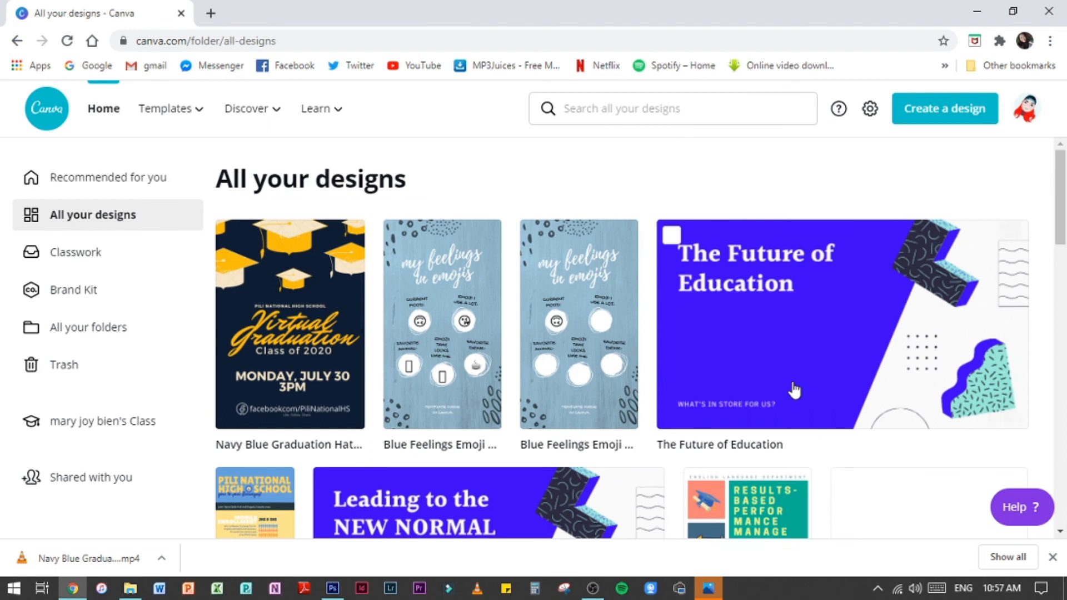
scroll(795, 391, down, 15)
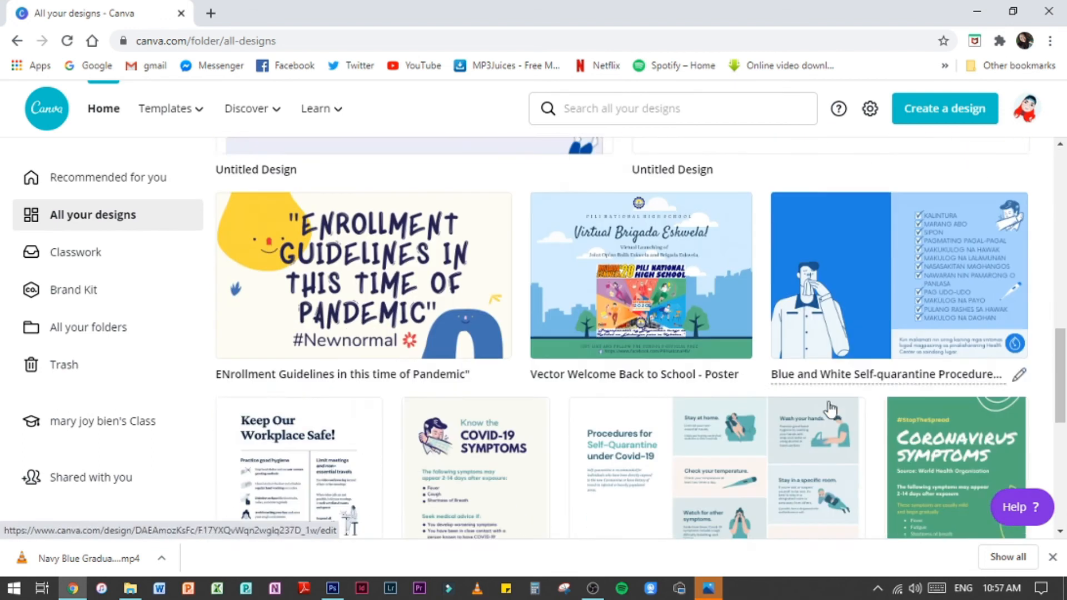
scroll(831, 410, down, 7)
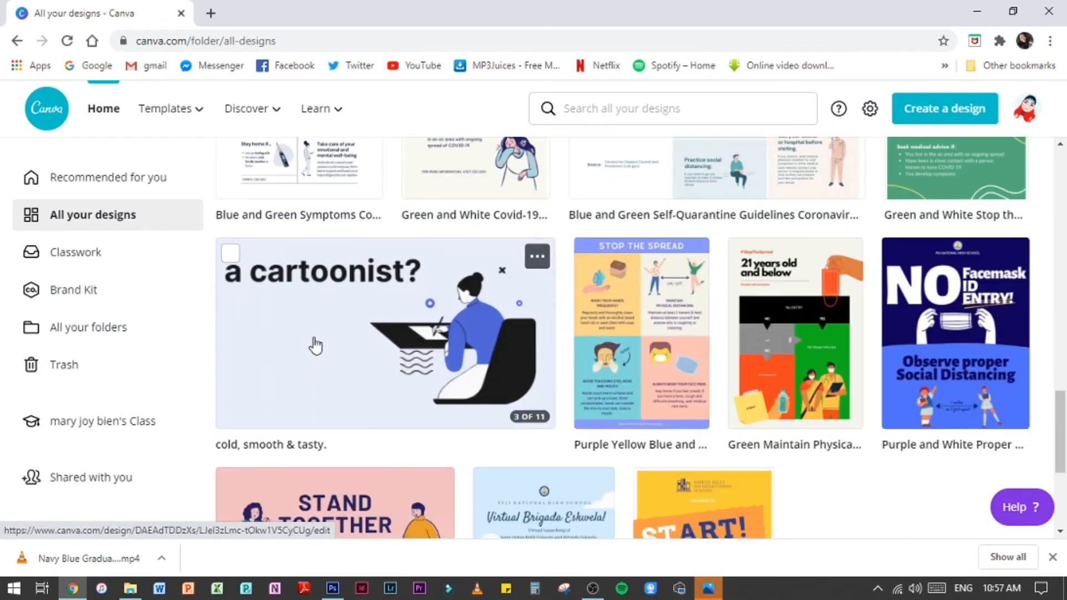
scroll(590, 430, down, 3)
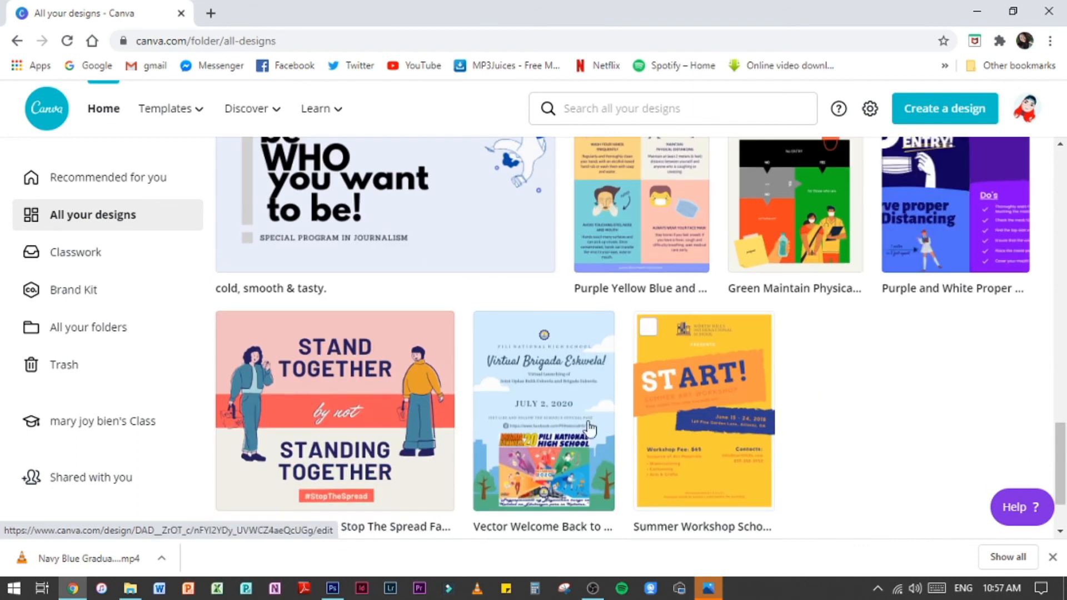
scroll(654, 441, down, 2)
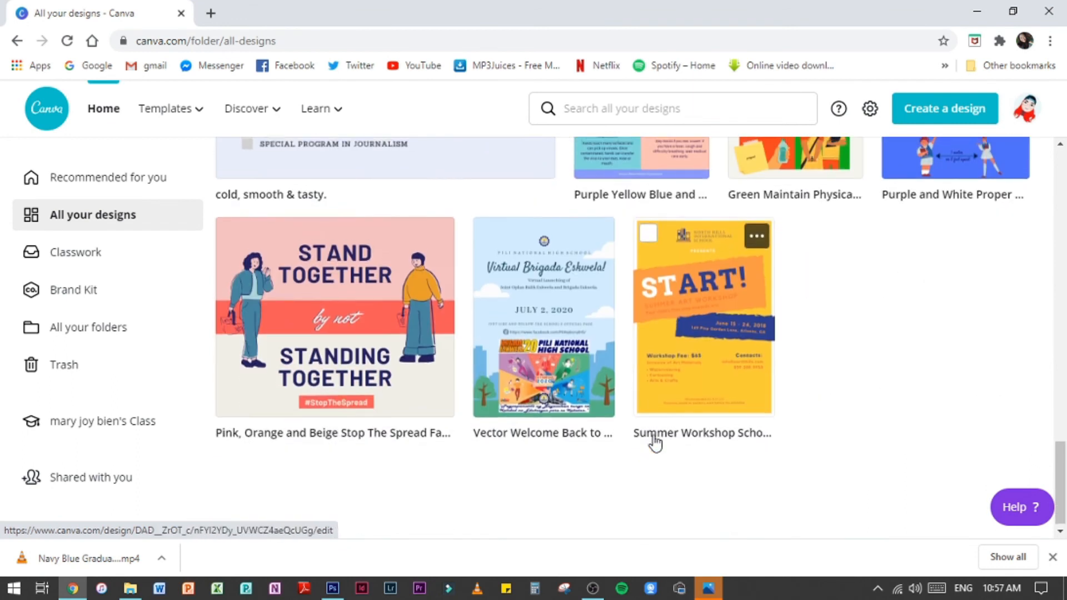
scroll(655, 441, up, 12)
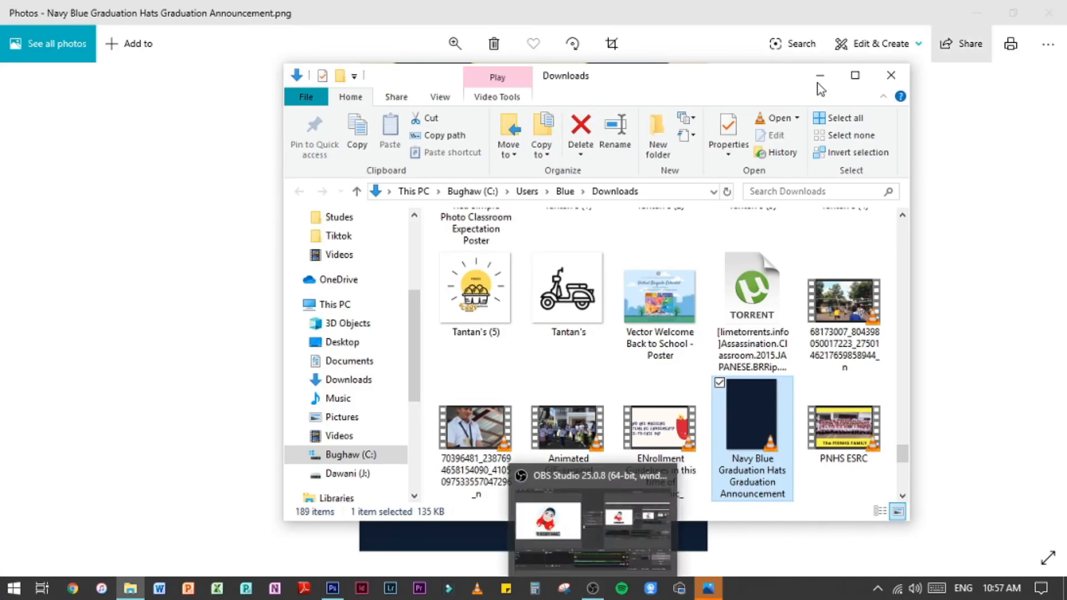
Check the downloaded PNG in Photos and close it, and play the downloaded announcement MP4 in VLC, restarting it once.
click(818, 82)
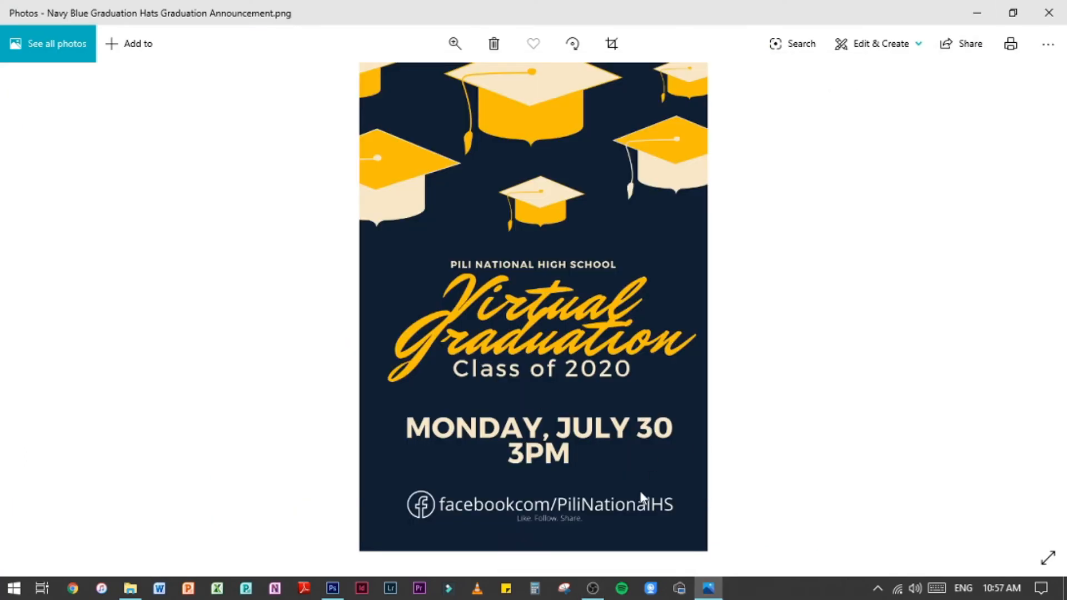
click(1048, 8)
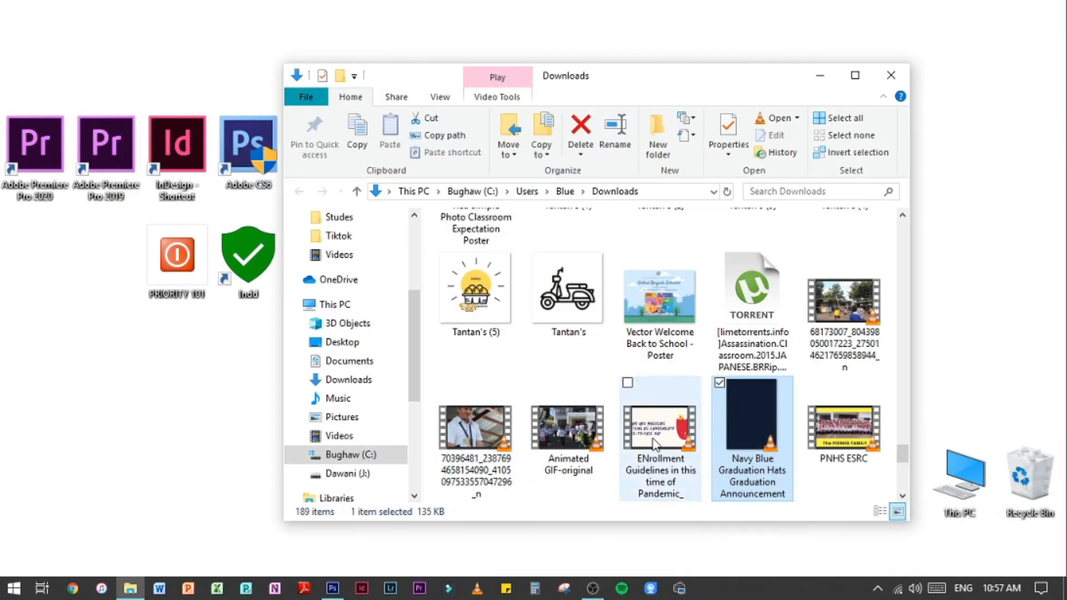
double_click(751, 442)
click(819, 76)
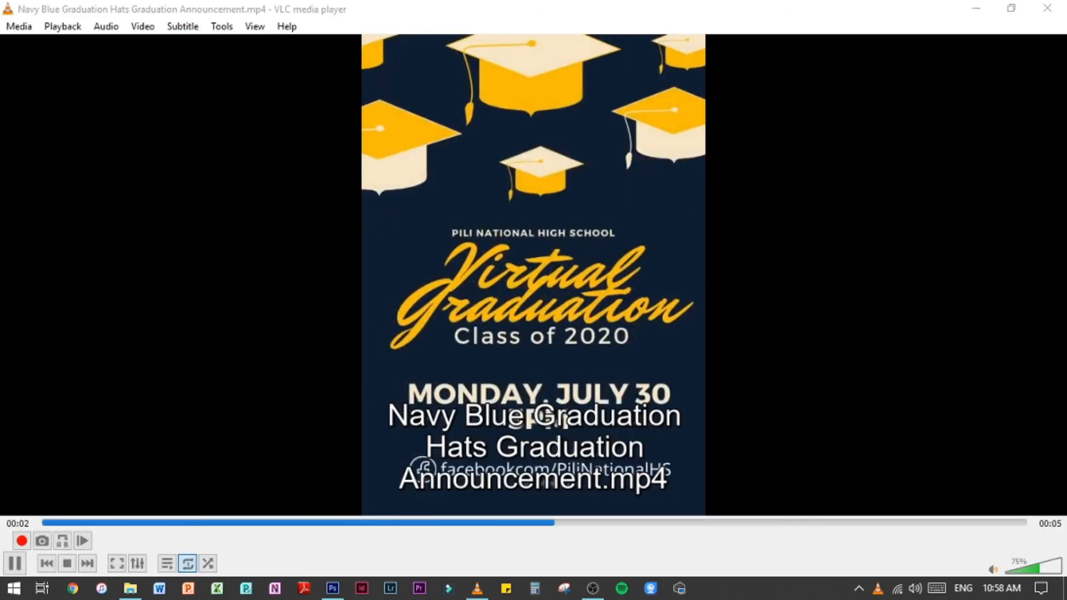
click(68, 563)
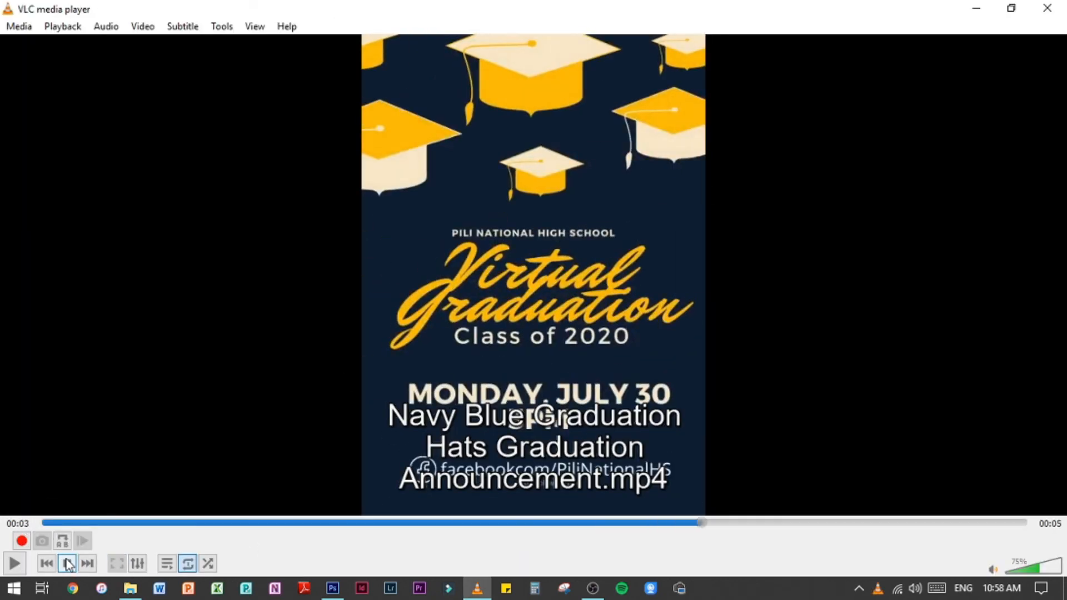
click(14, 563)
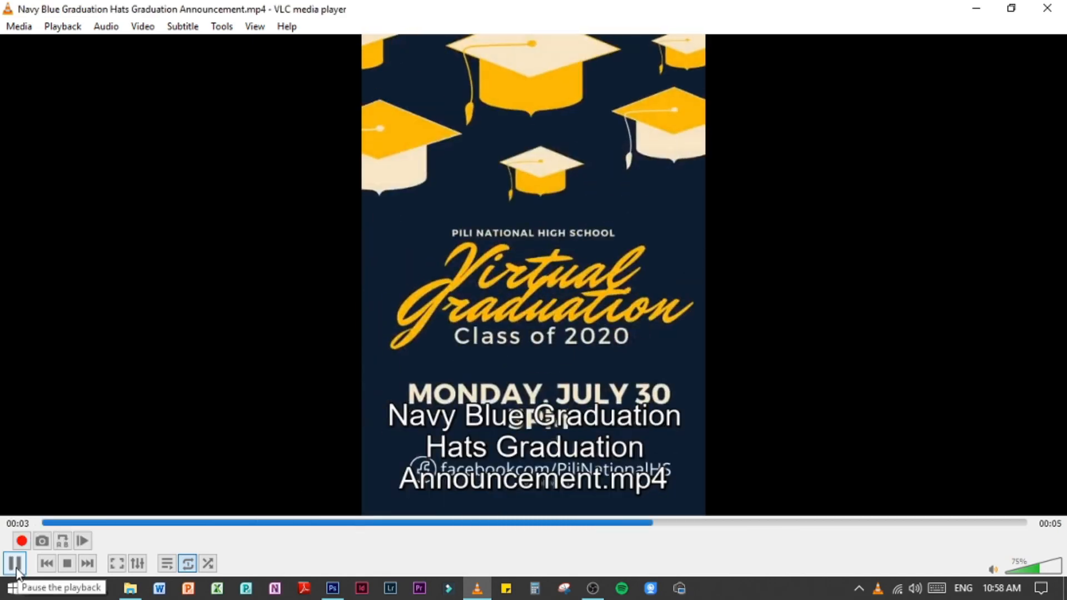